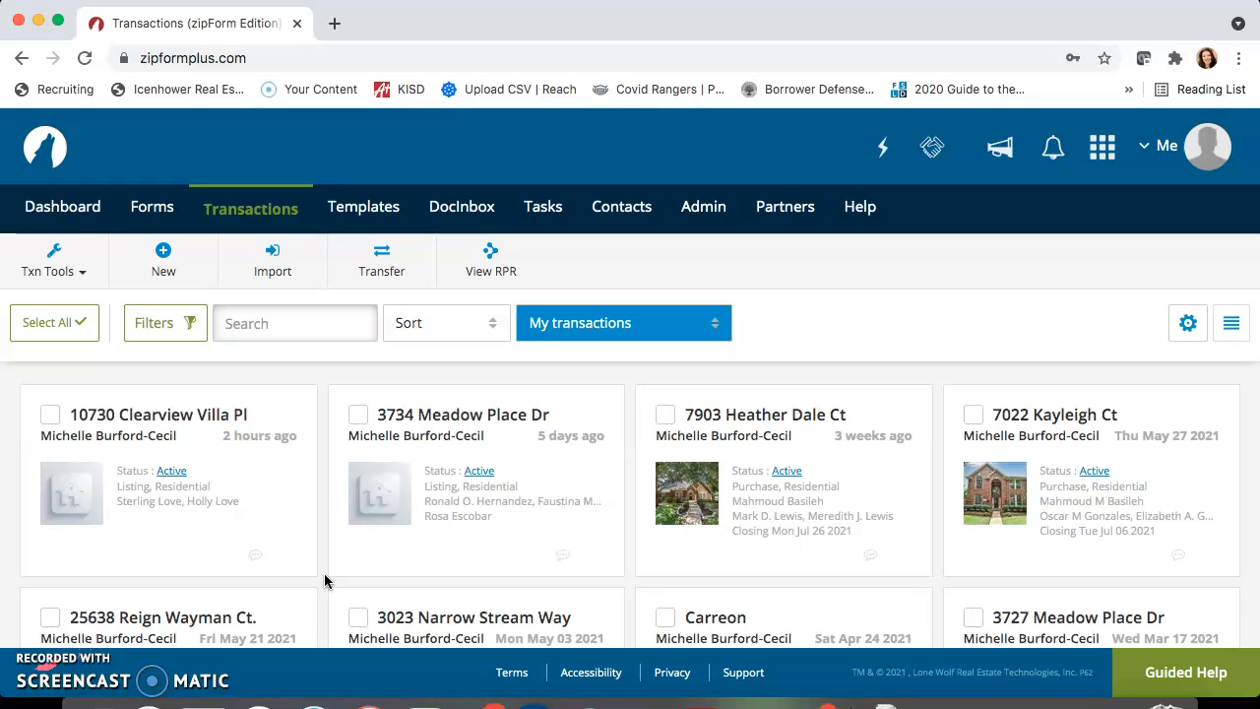
# Start a new lease transaction, enter the property address as its name, and set the category to Residential
pyautogui.click(306, 411)
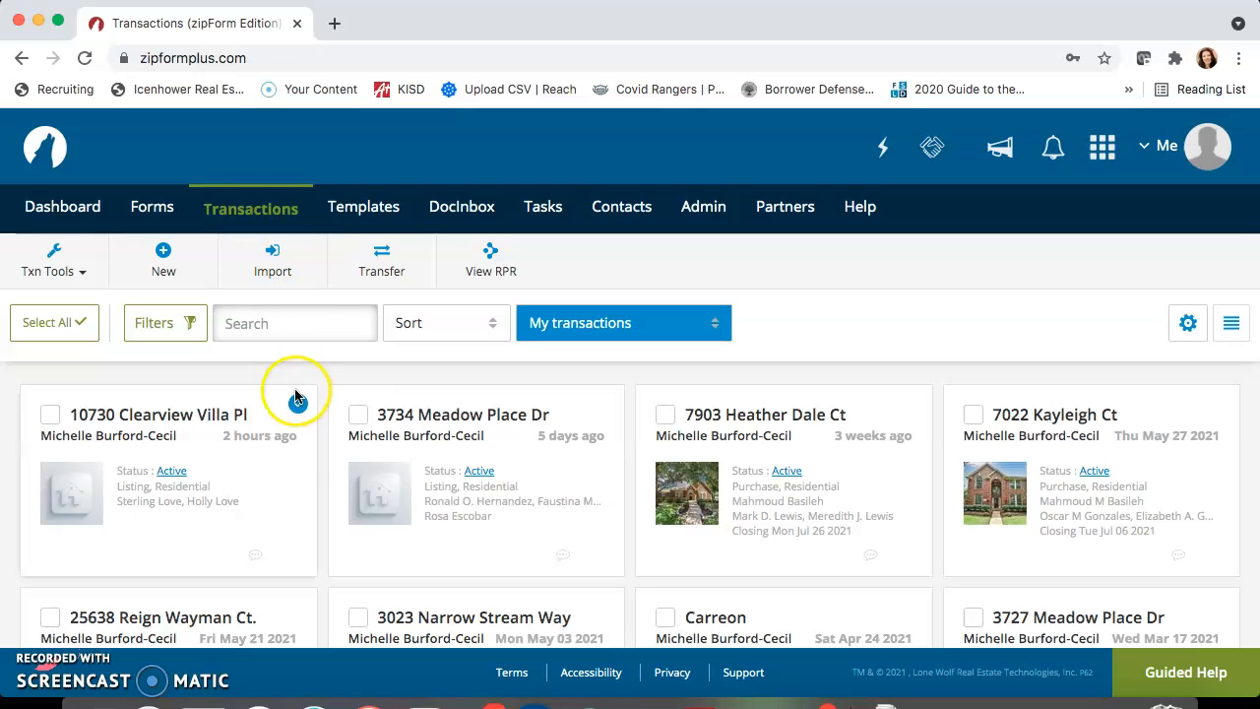
pyautogui.click(163, 258)
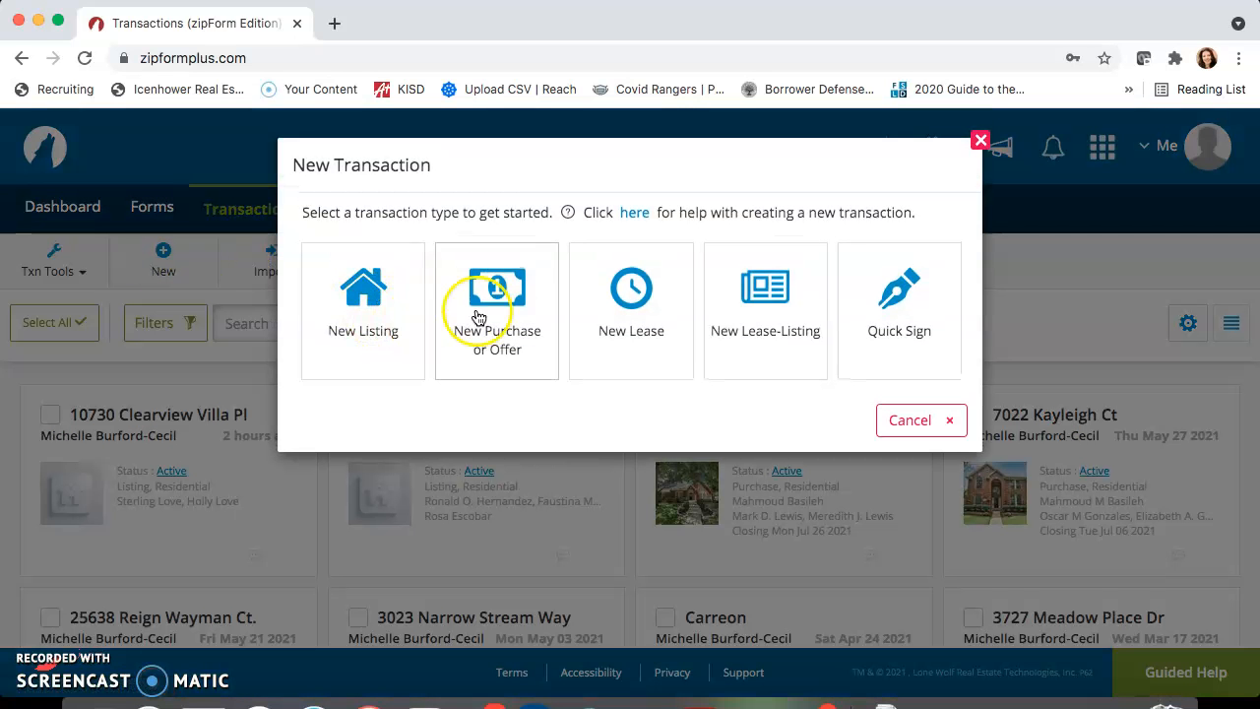
pyautogui.click(640, 305)
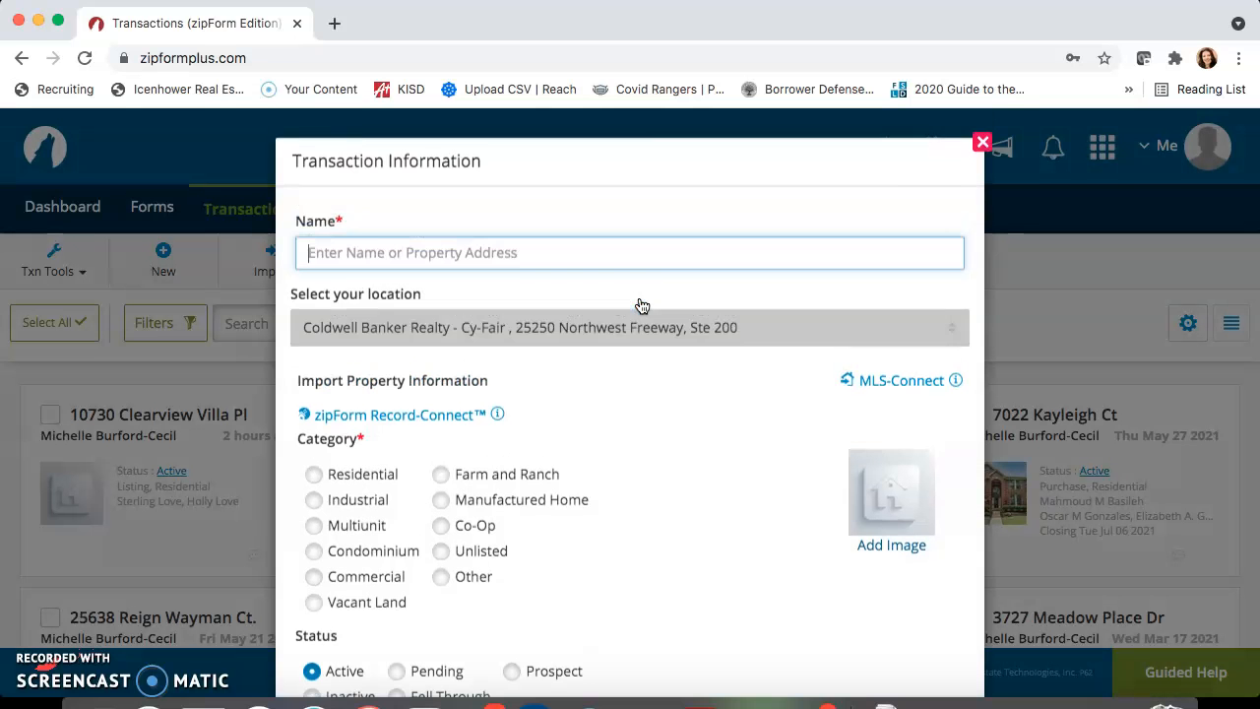
pyautogui.write('1')
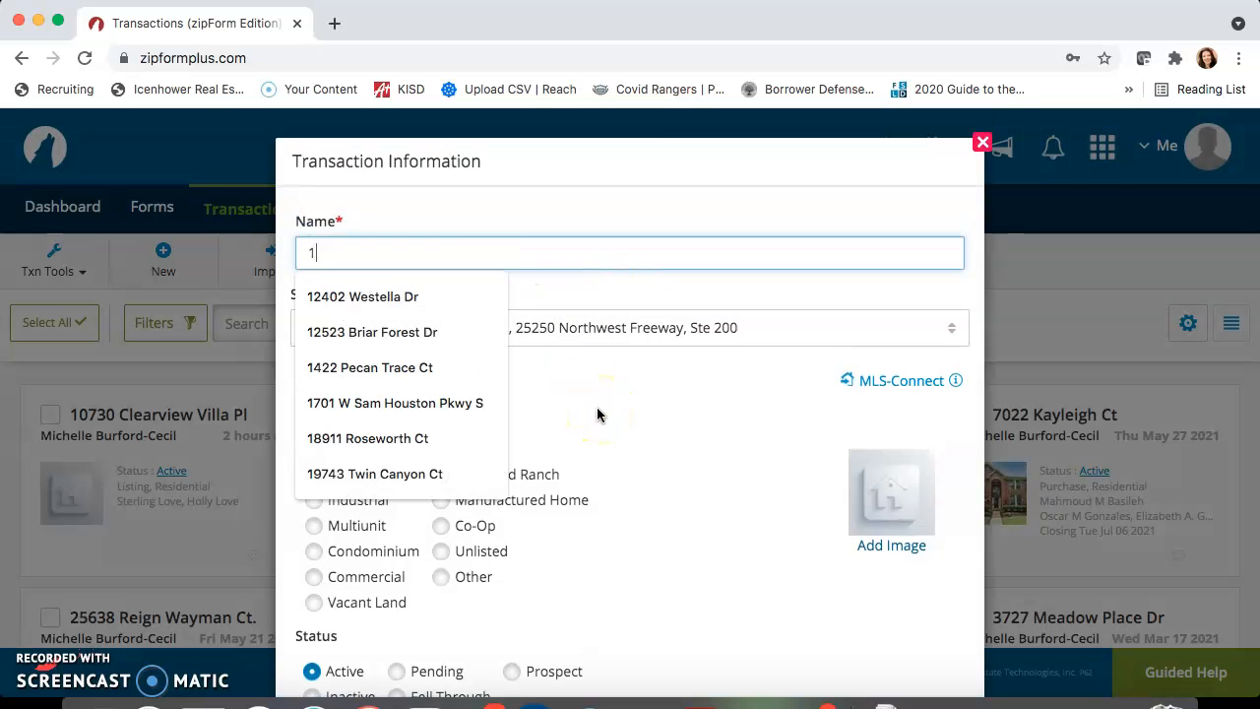
pyautogui.write('23 Smith St.')
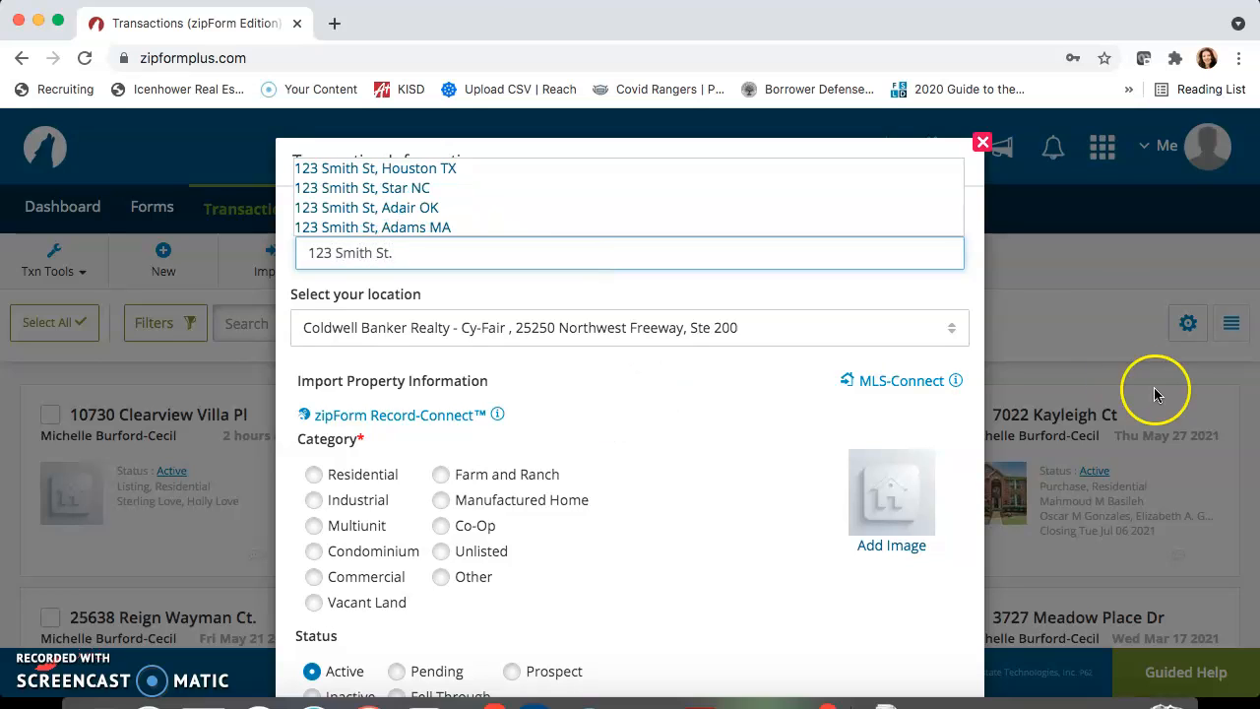
pyautogui.click(973, 287)
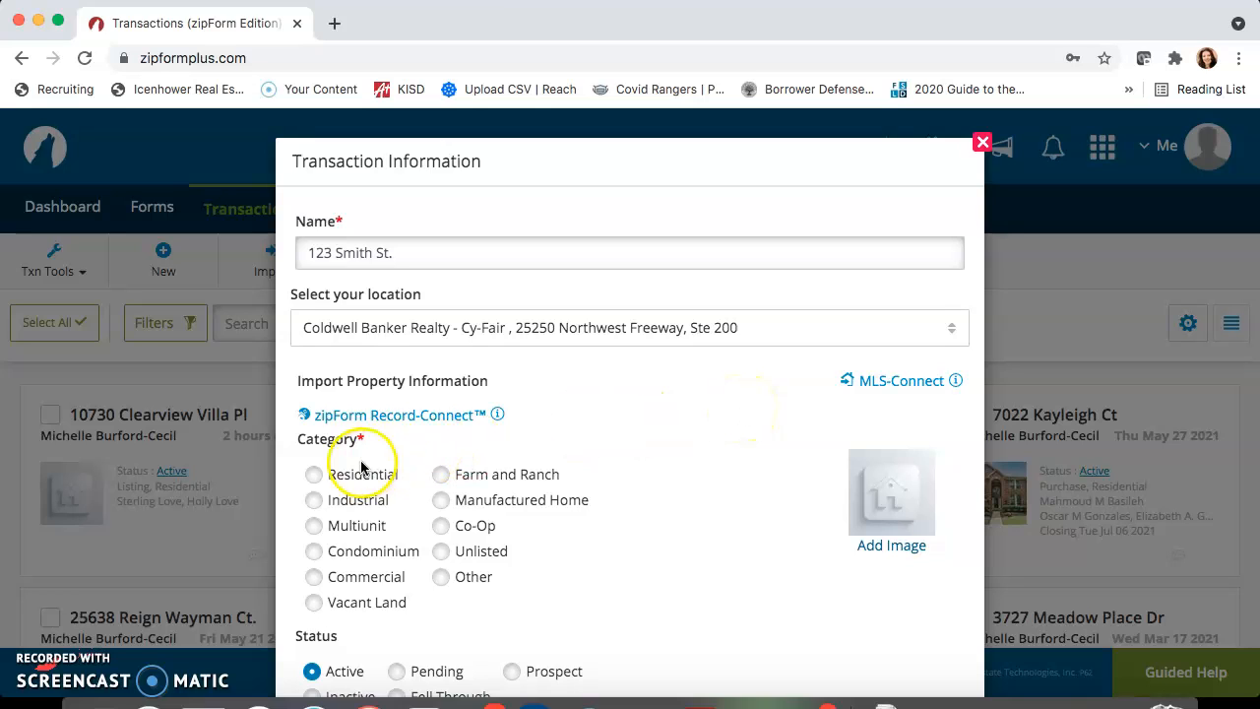
pyautogui.click(311, 474)
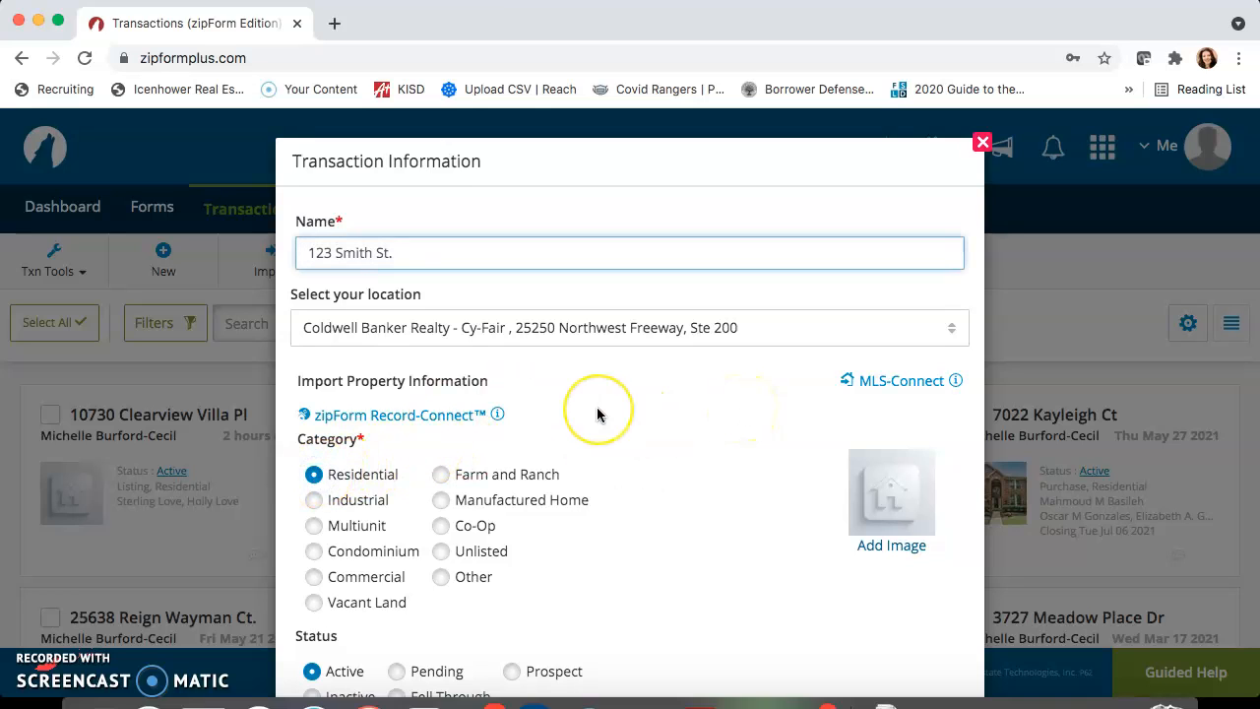
# Apply the Office - Cy-Fair Tenant Template to the new transaction and save it
pyautogui.scroll(-5, 597, 414)
pyautogui.scroll(-2, 597, 415)
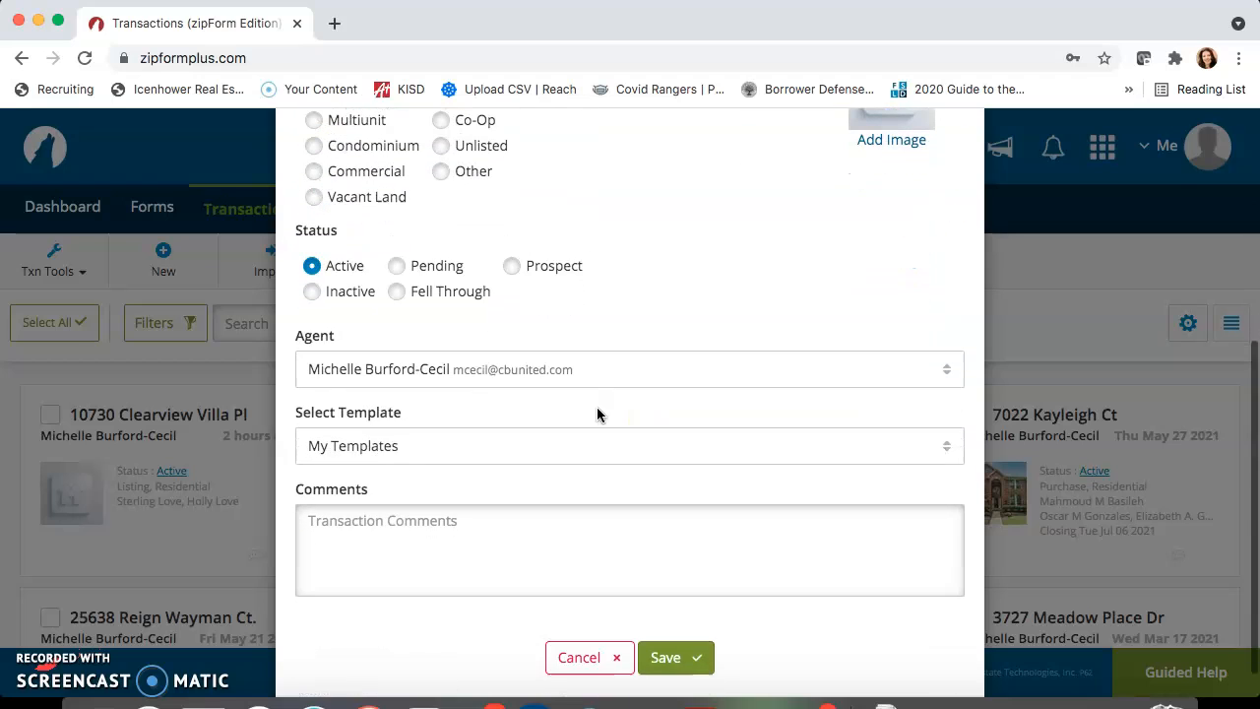
pyautogui.scroll(-1, 597, 414)
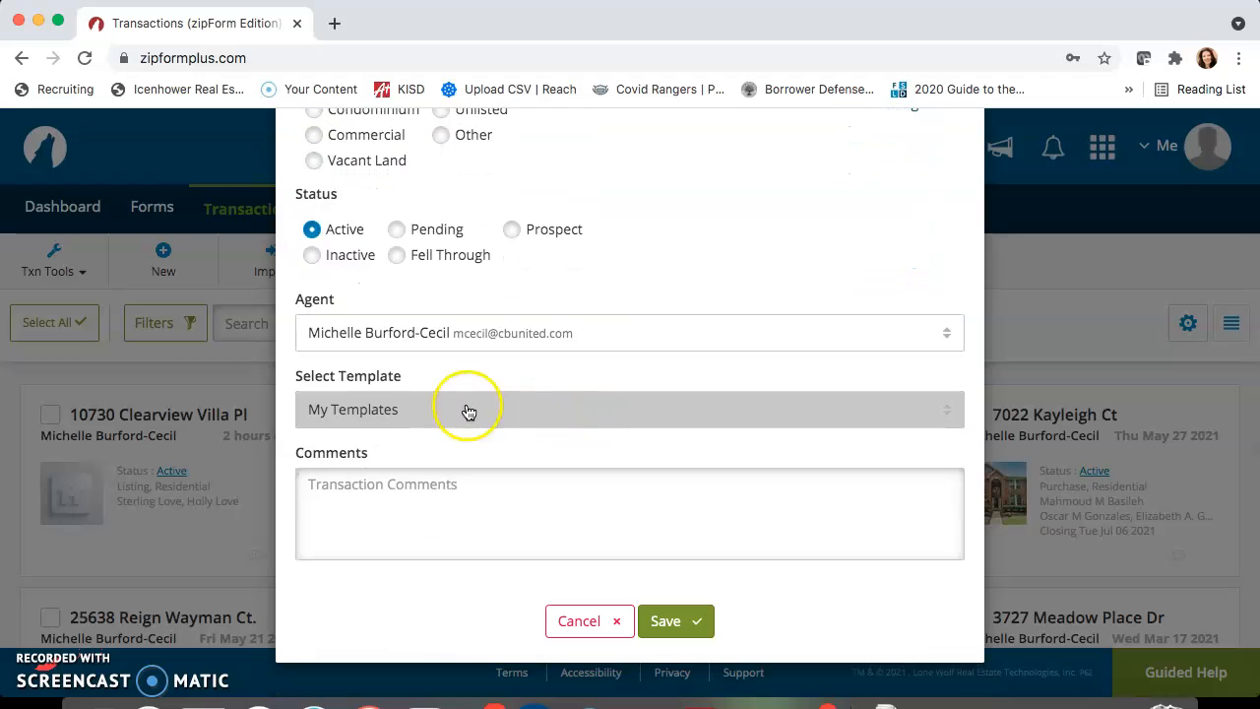
pyautogui.click(438, 420)
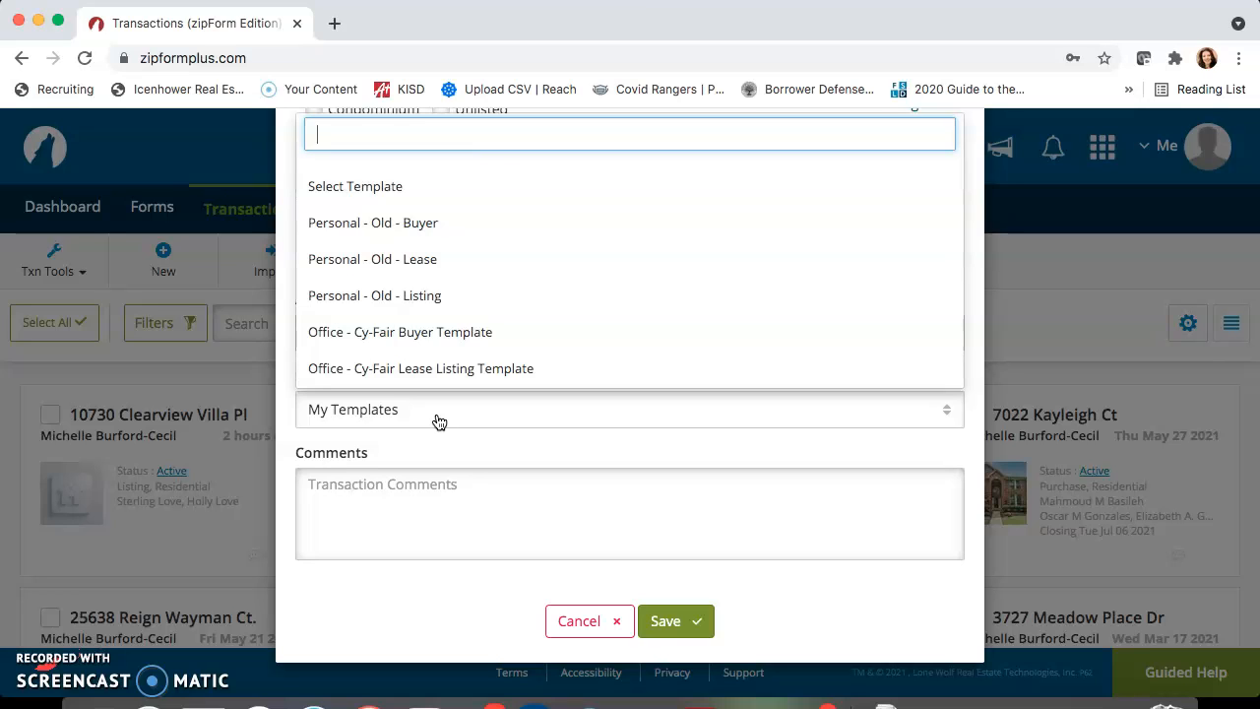
pyautogui.scroll(-2, 486, 348)
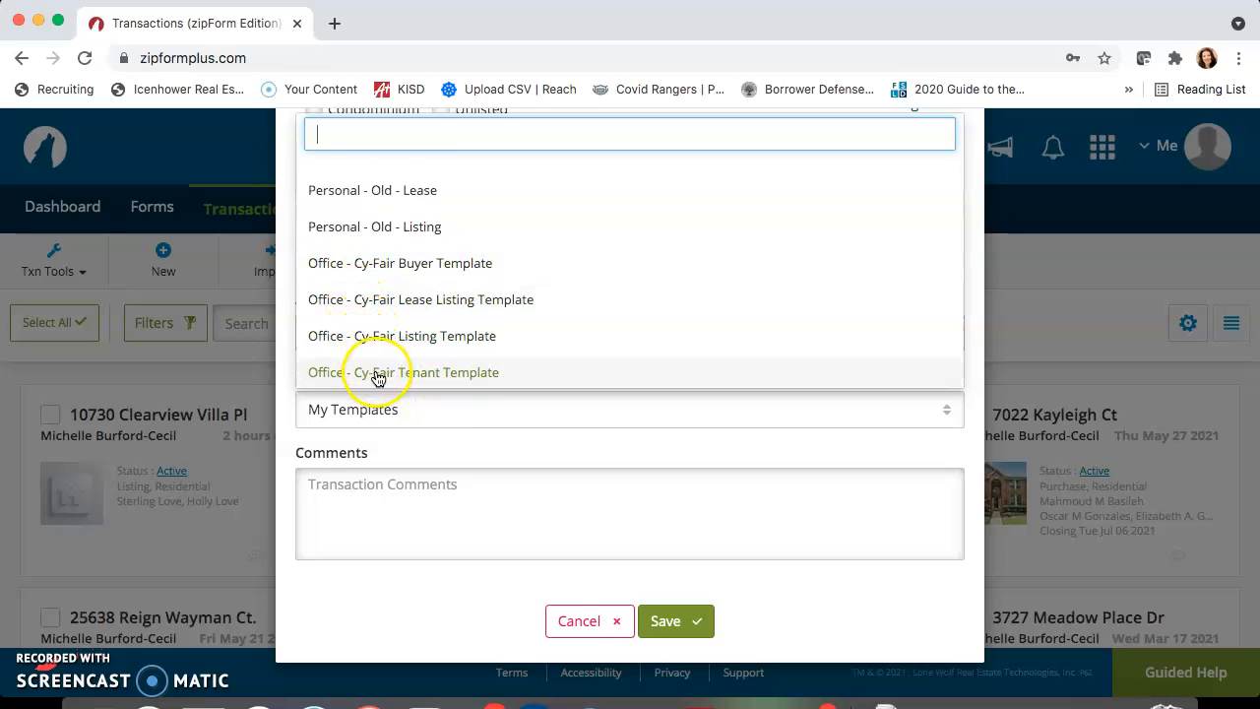
pyautogui.click(468, 374)
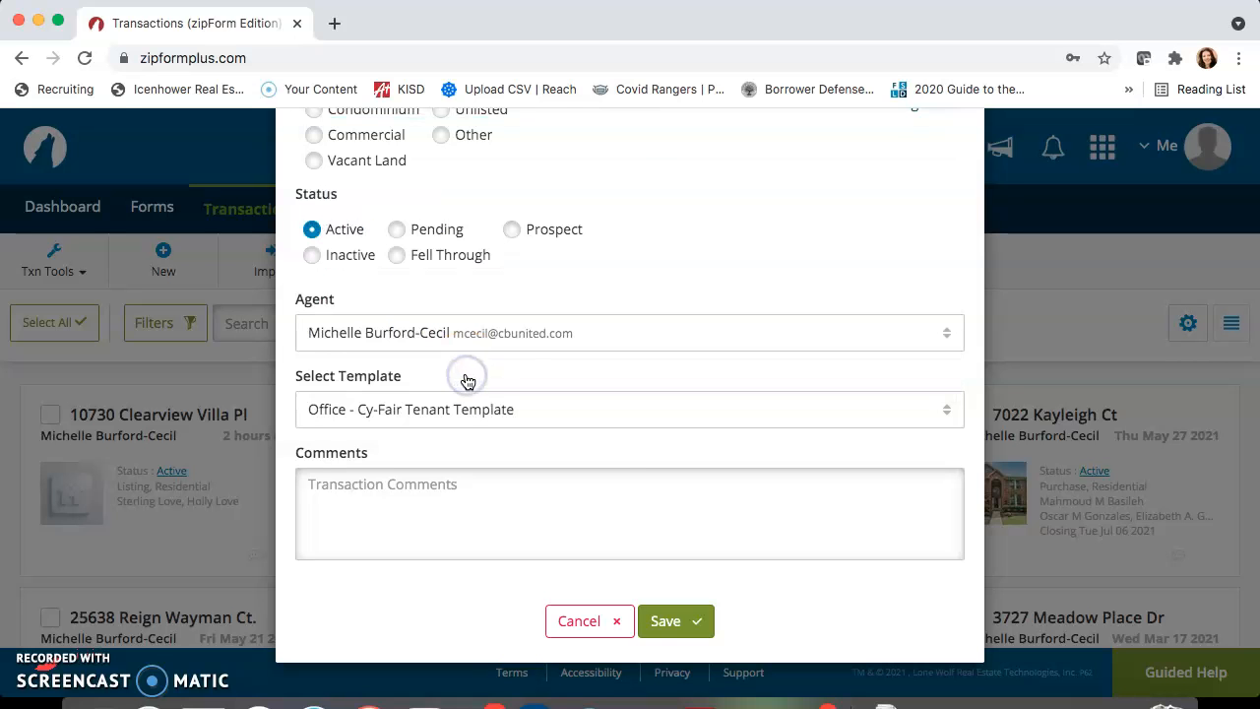
pyautogui.click(680, 619)
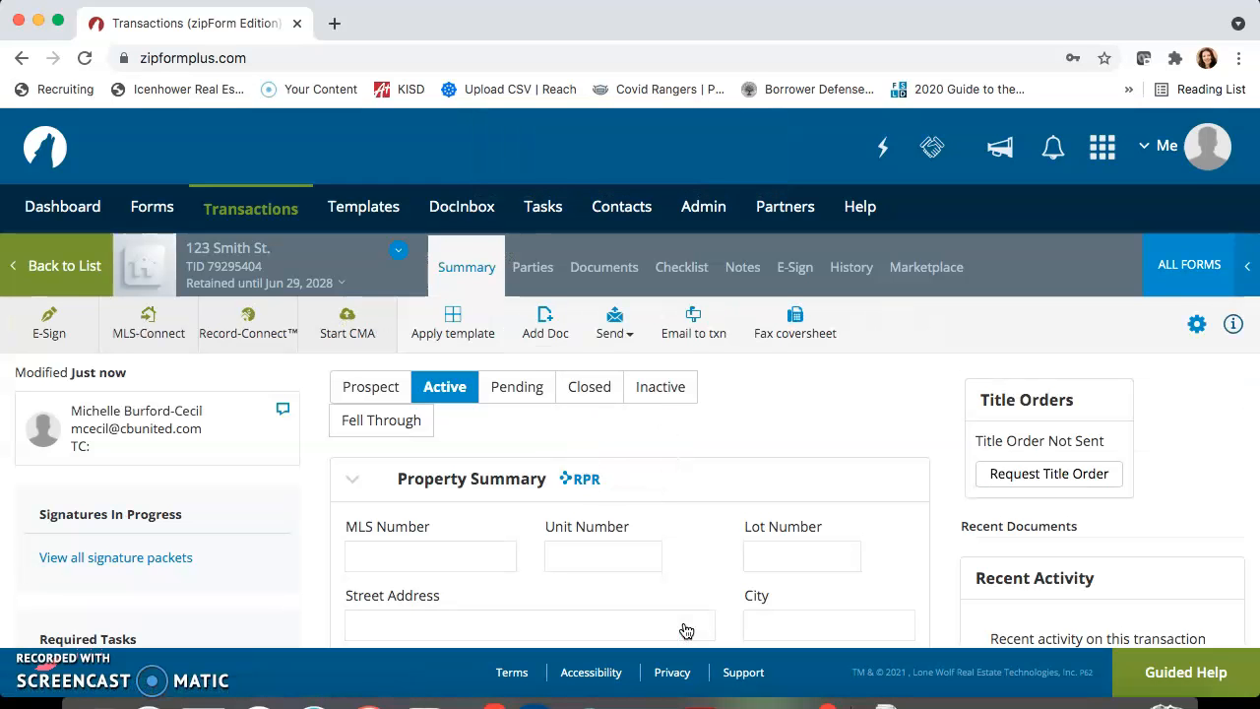
# Open the Tenant One record among the transaction's parties and enter the tenant's first and last name
pyautogui.click(534, 269)
pyautogui.scroll(-1, 525, 534)
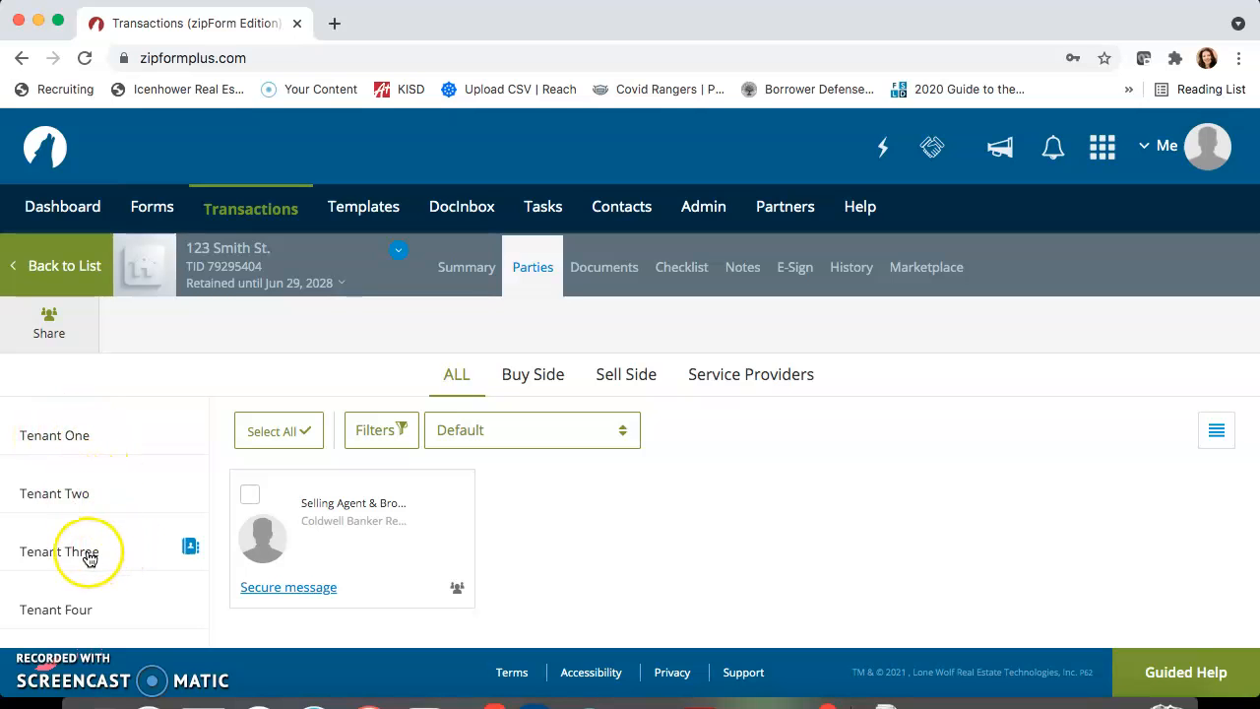
pyautogui.scroll(-5, 78, 607)
pyautogui.scroll(5, 84, 610)
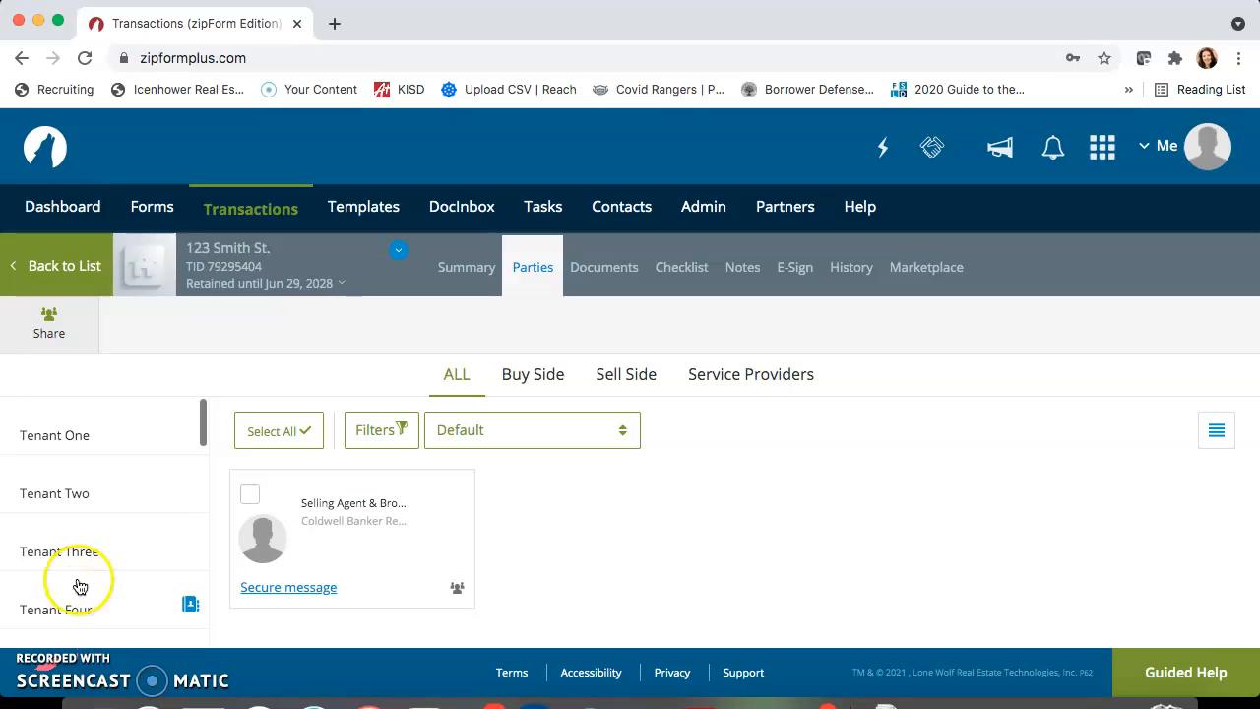
pyautogui.click(44, 438)
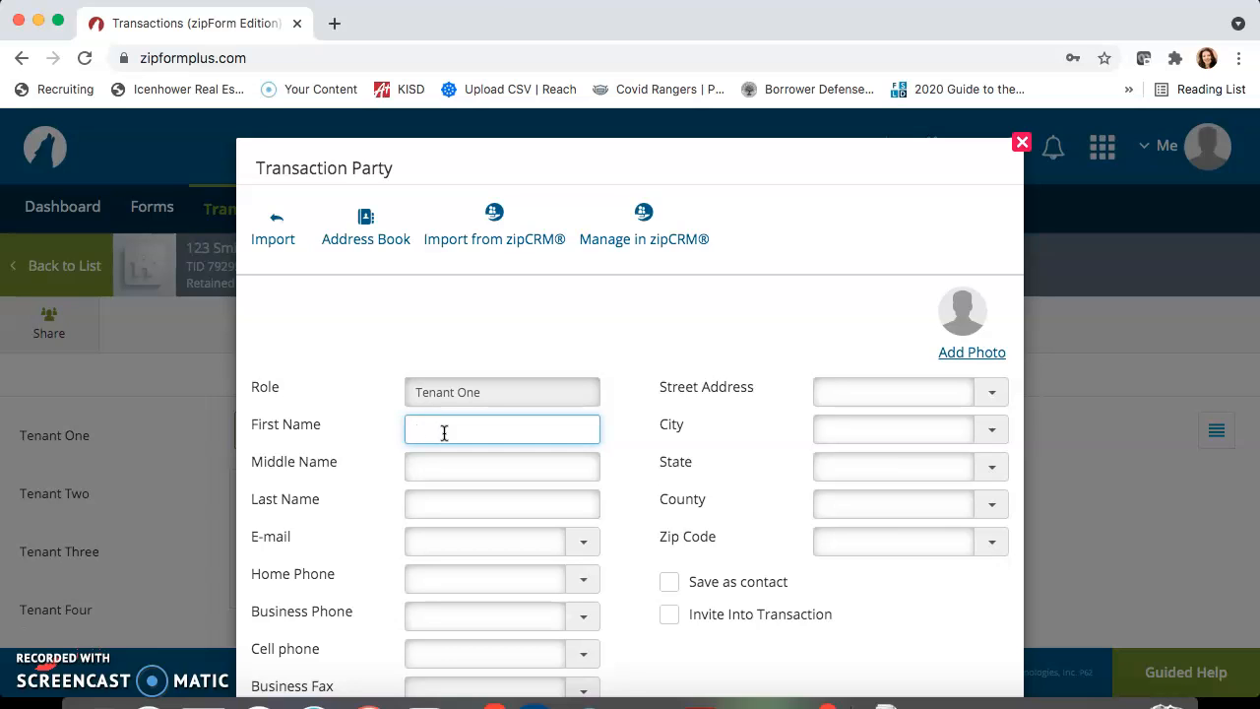
pyautogui.press('Tab')
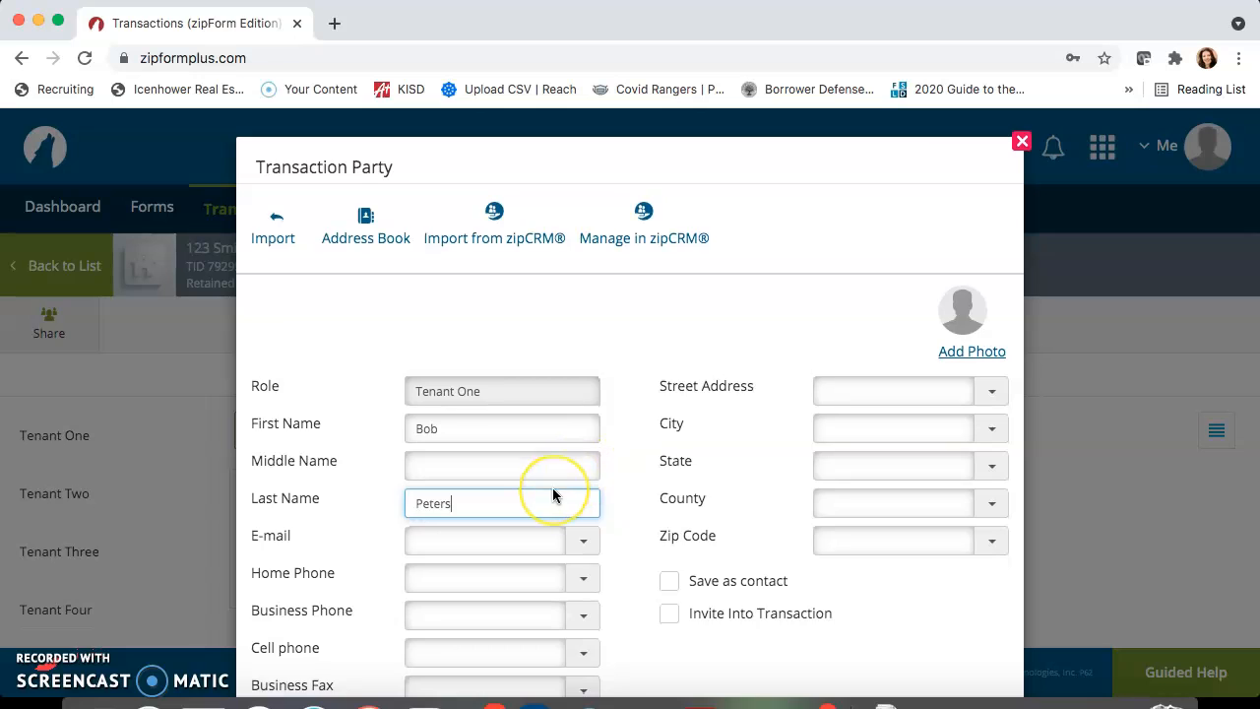
pyautogui.scroll(-2, 554, 492)
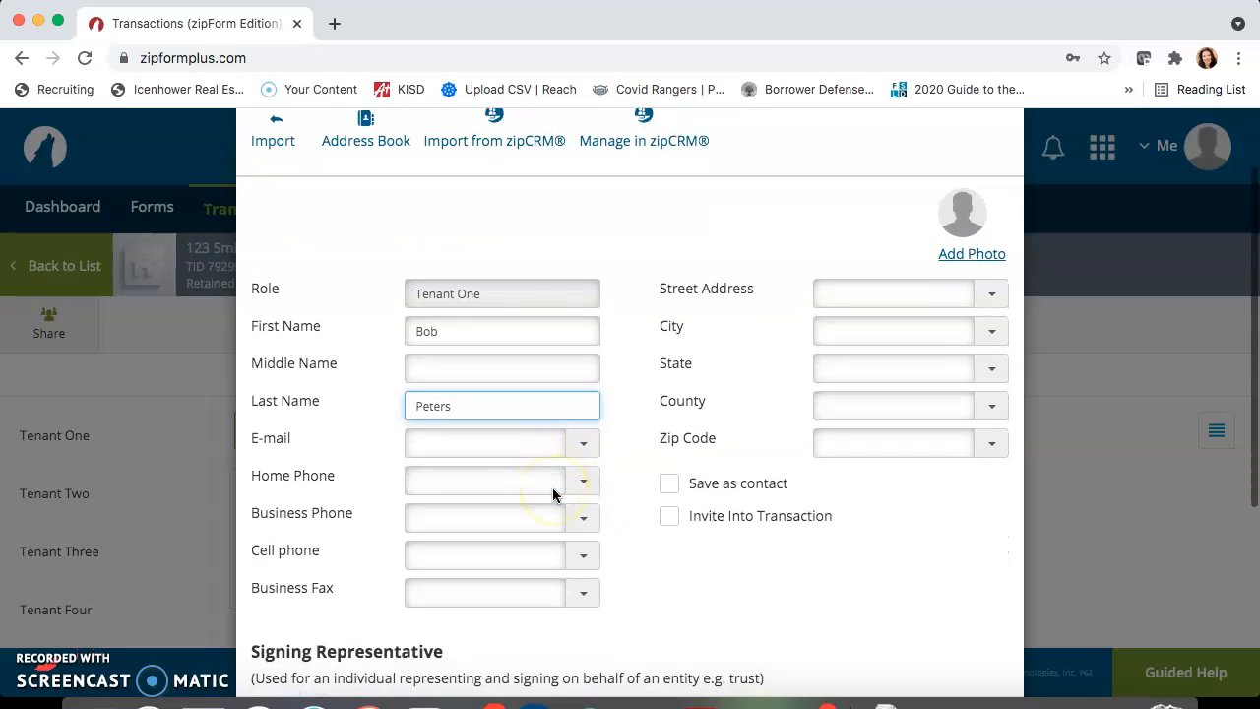
# Fill in Tenant One's e-mail address
pyautogui.click(476, 439)
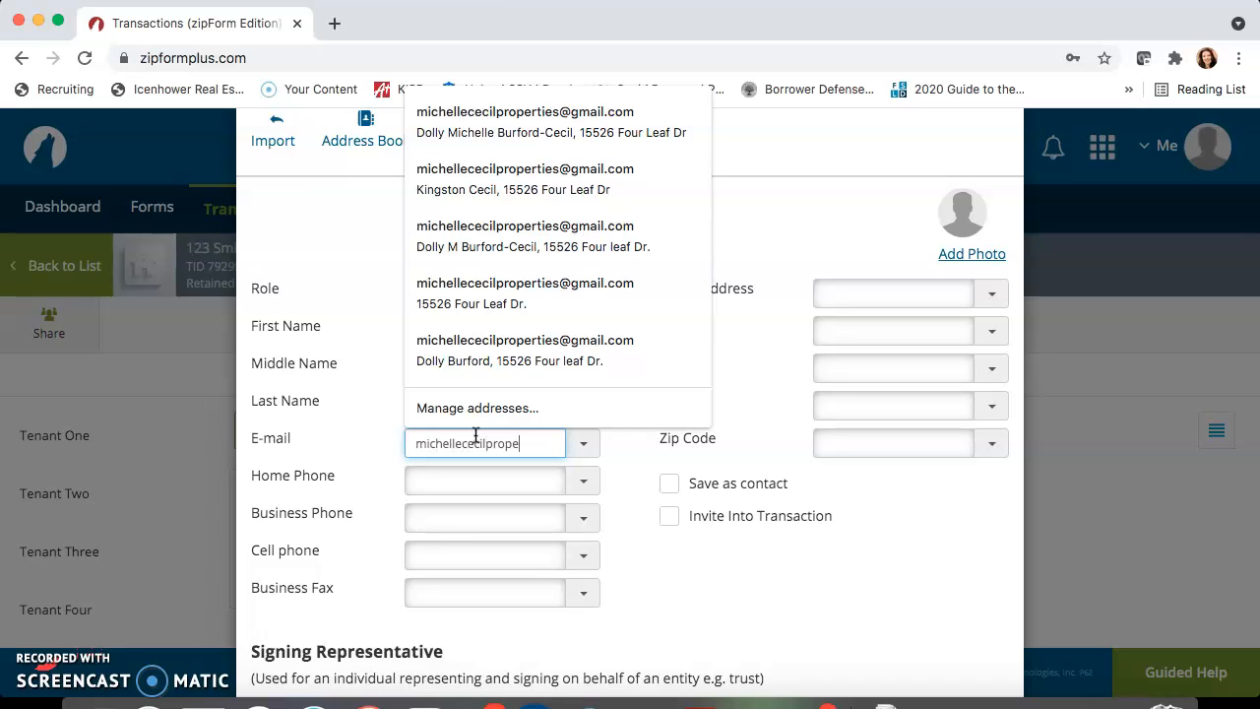
pyautogui.click(686, 591)
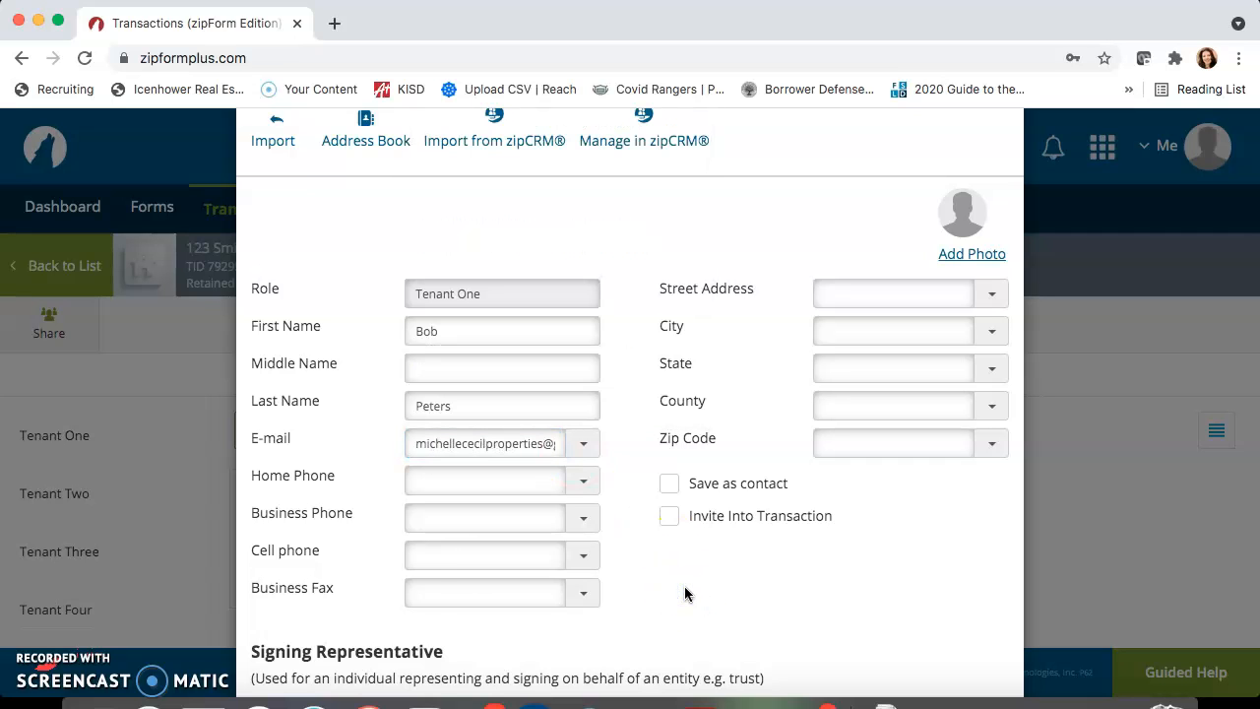
# Enter Tenant One's home phone number and save the party record
pyautogui.scroll(2, 684, 593)
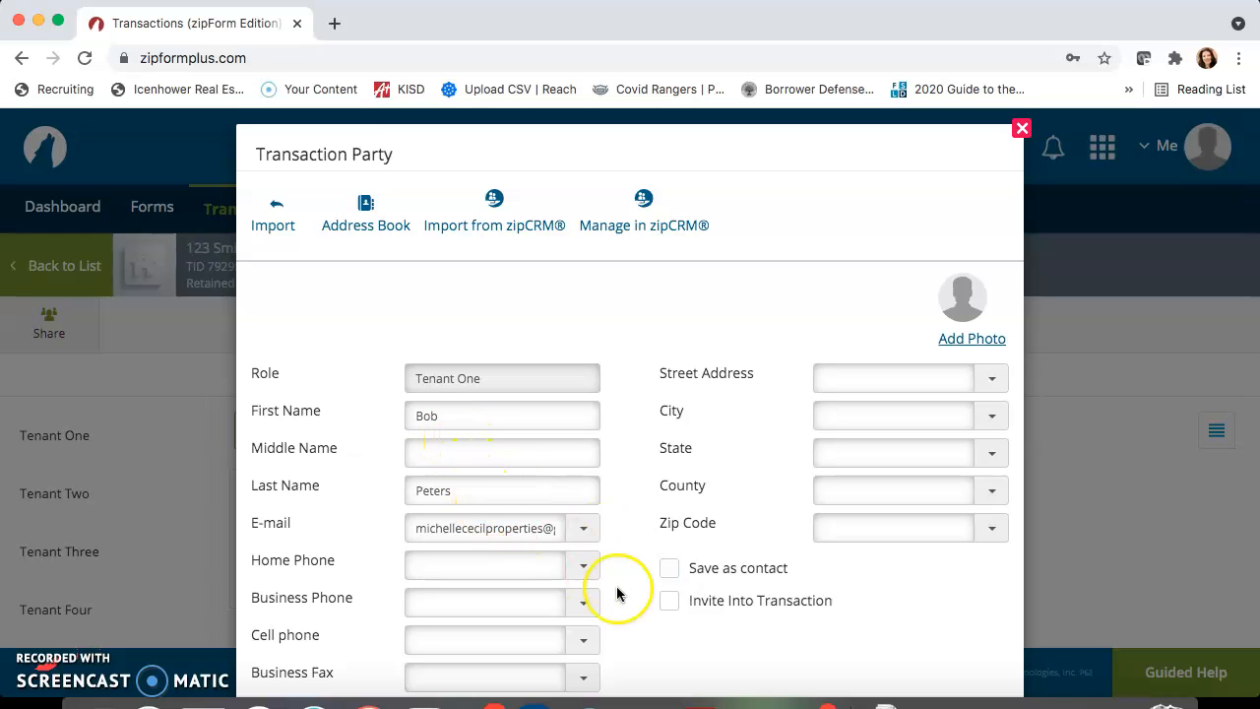
pyautogui.scroll(-4, 619, 593)
pyautogui.scroll(1, 618, 592)
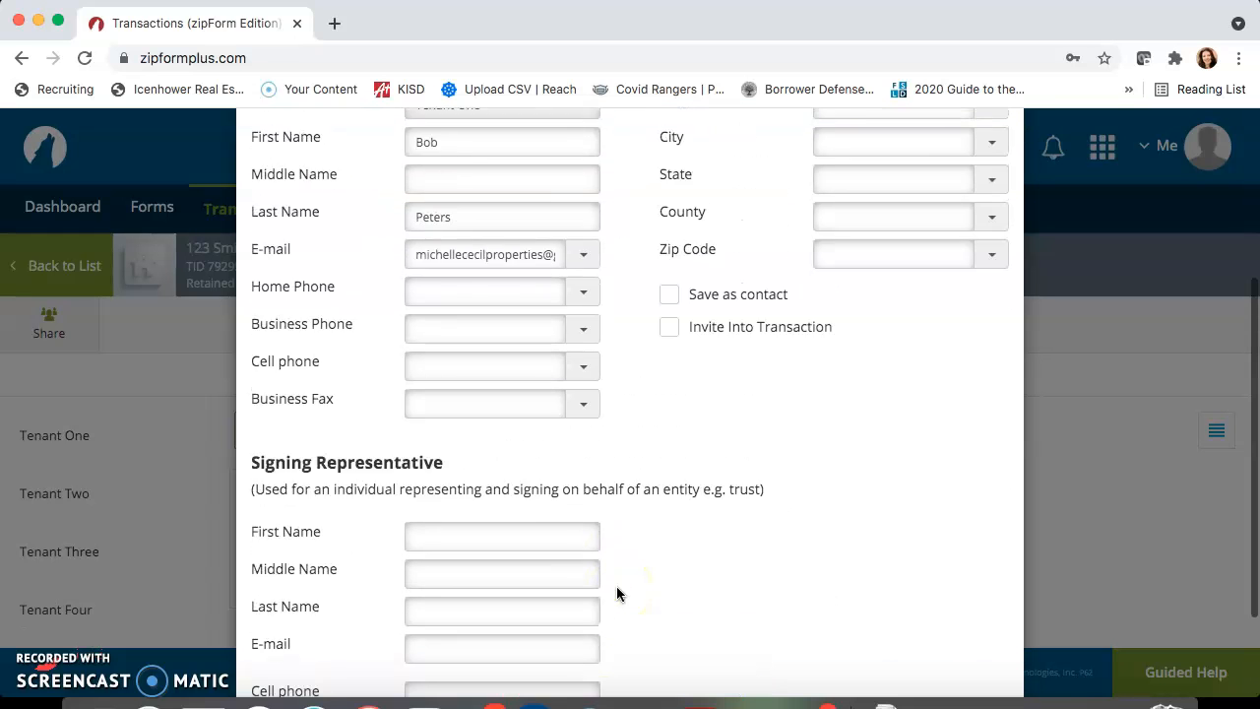
pyautogui.scroll(1, 616, 593)
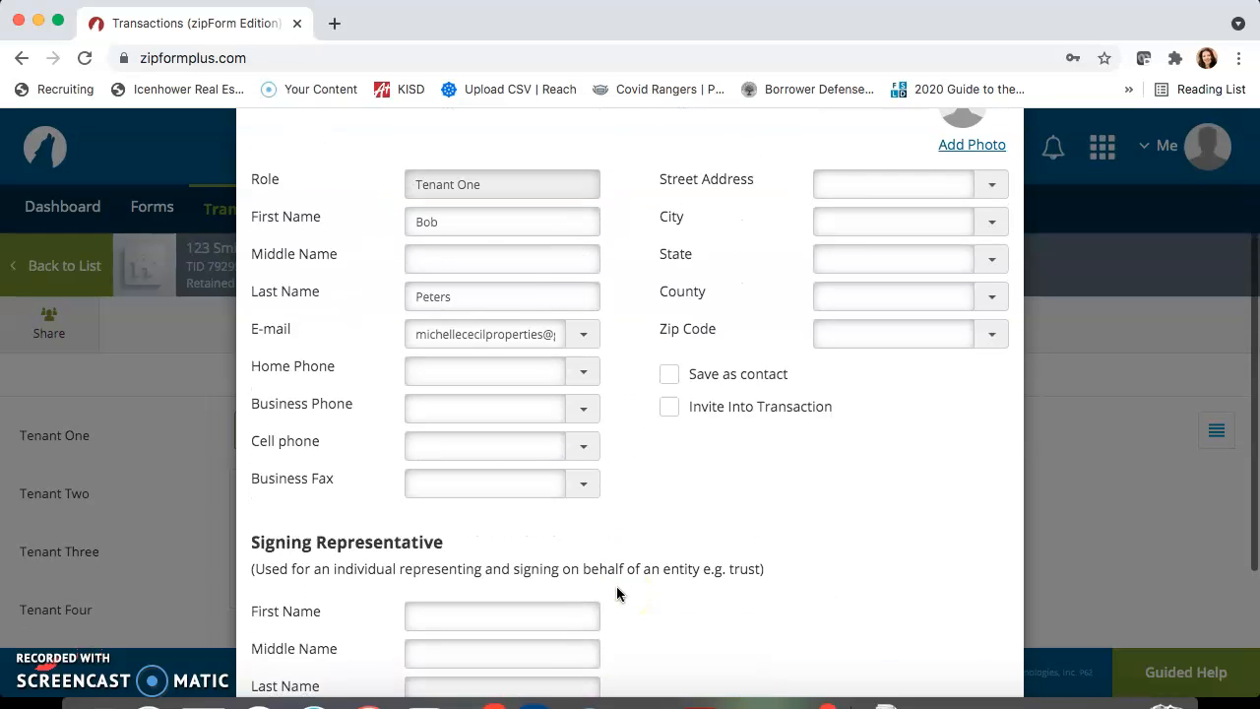
pyautogui.click(424, 366)
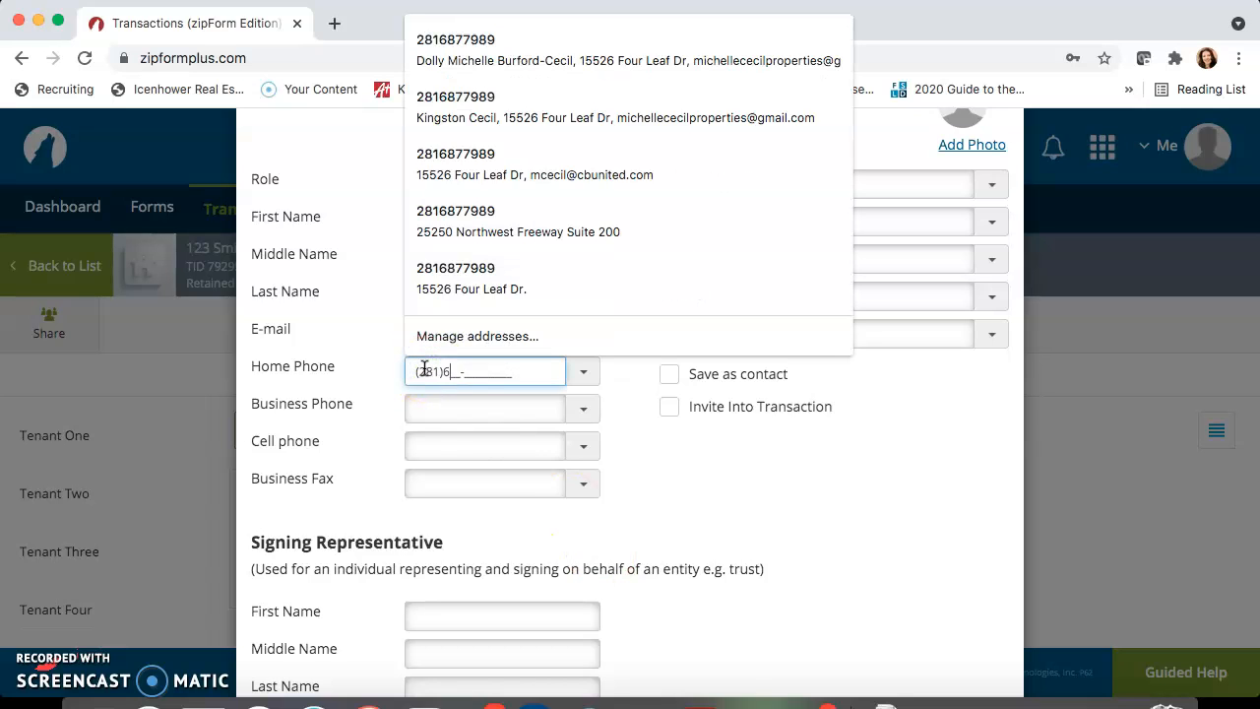
pyautogui.click(678, 538)
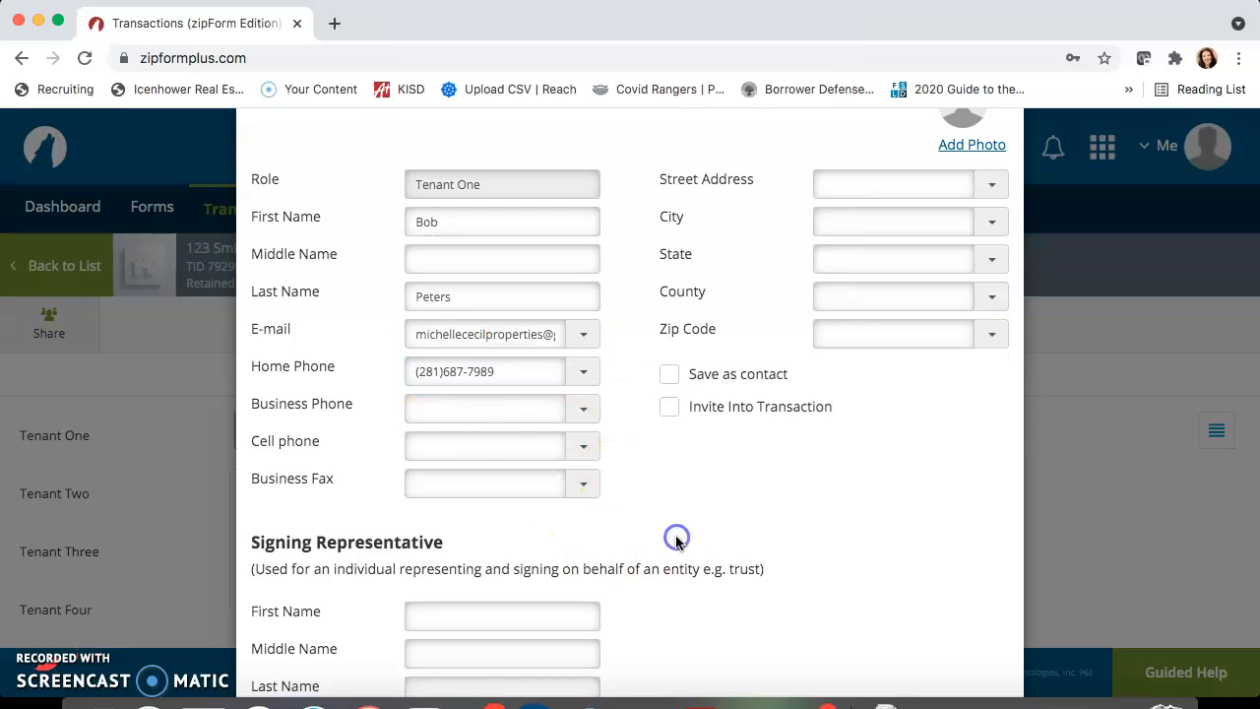
pyautogui.scroll(-3, 676, 539)
pyautogui.click(635, 631)
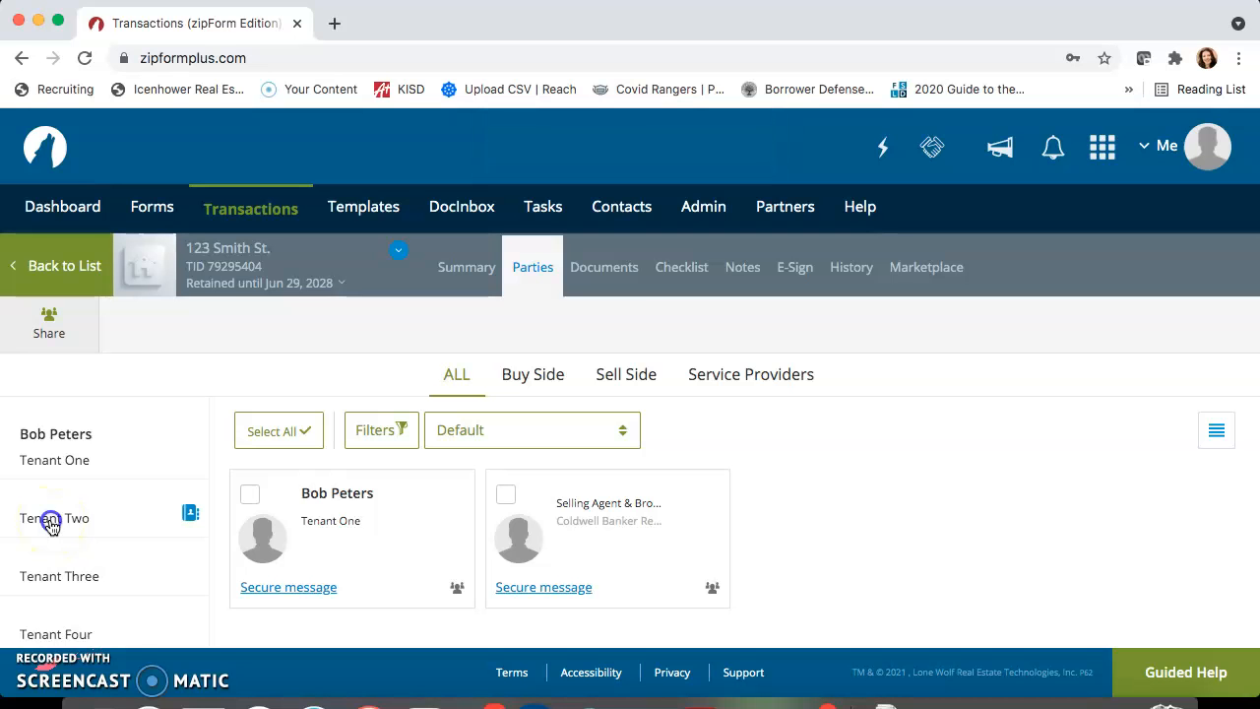
# Add Tenant Two with the tenant's first name, last name, e-mail address and home phone number, and save the record
pyautogui.click(52, 523)
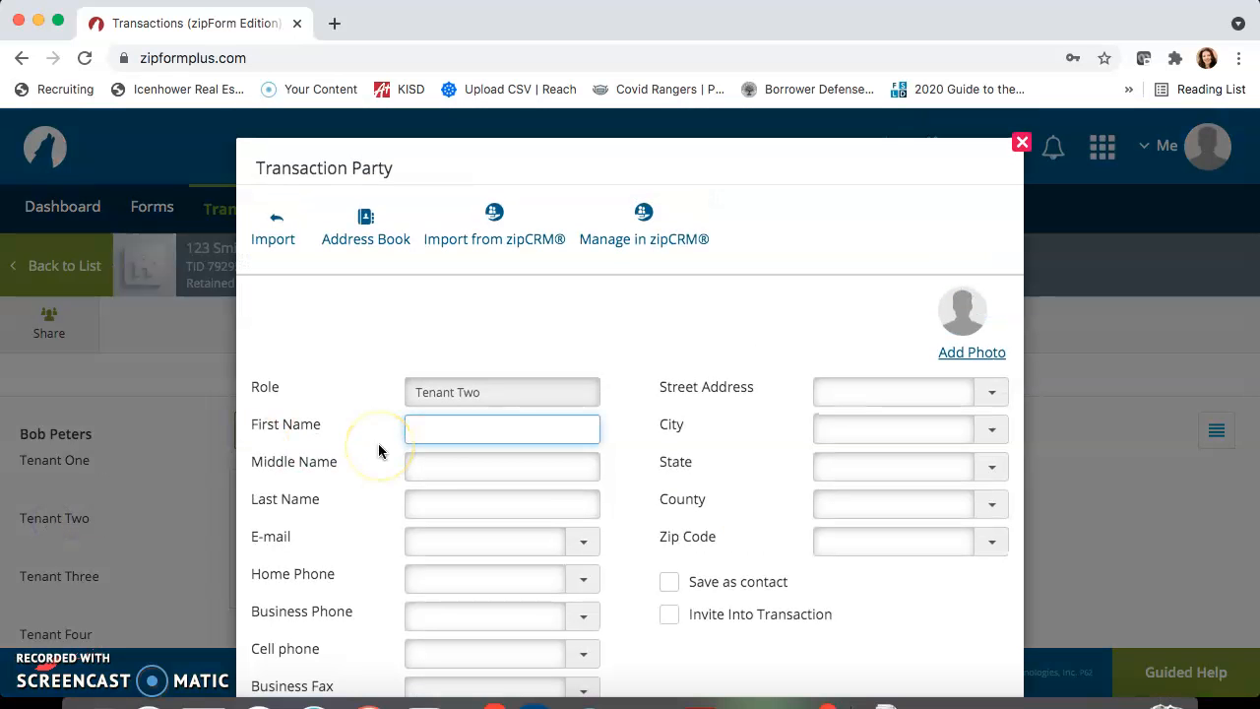
pyautogui.press('Tab')
pyautogui.press('Tab')
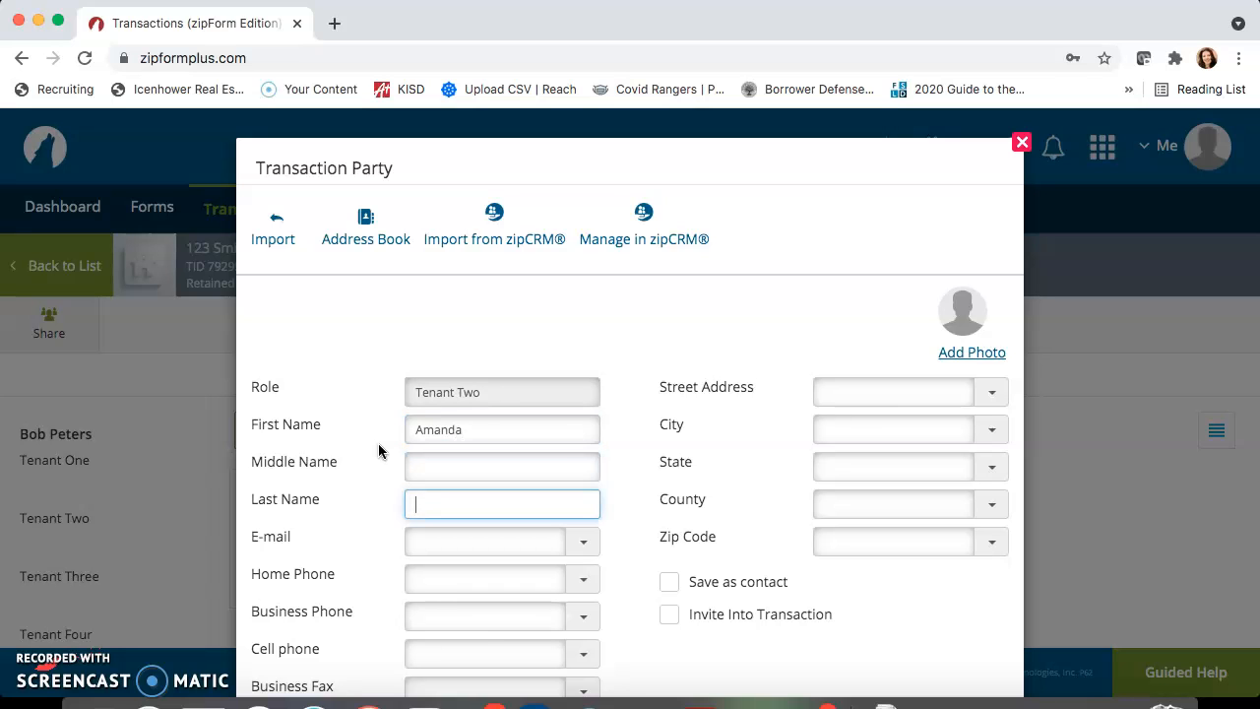
pyautogui.click(436, 543)
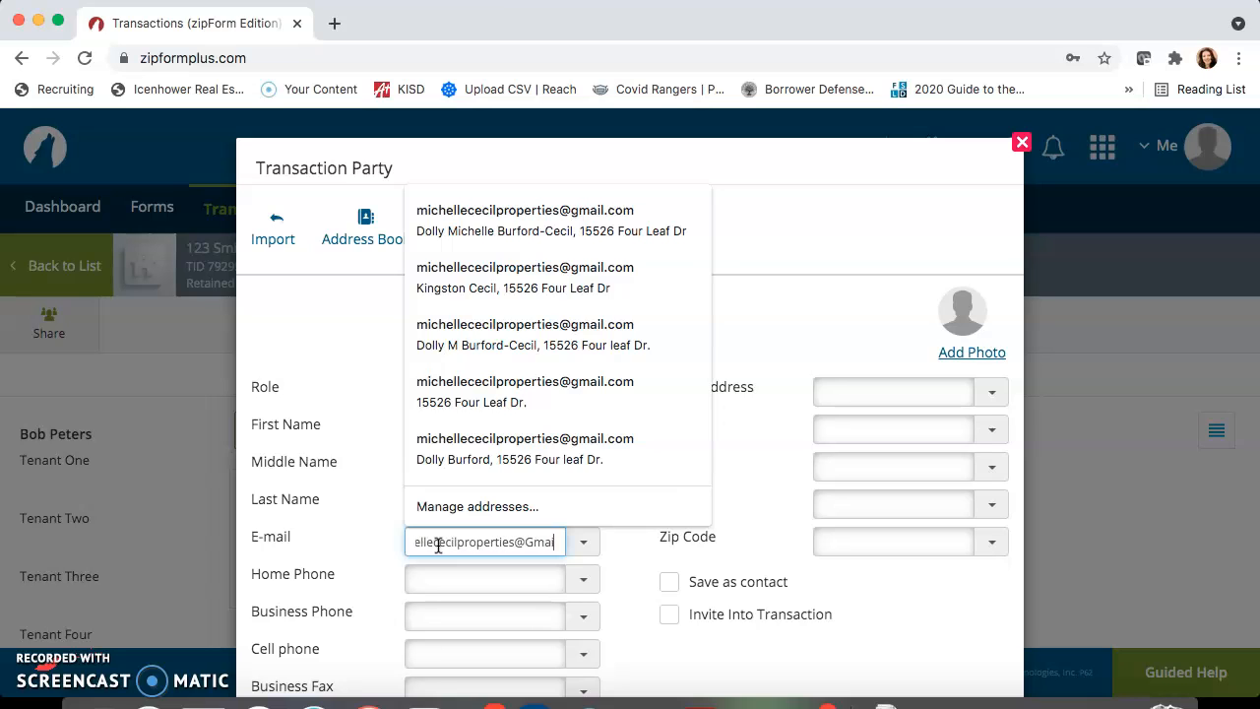
pyautogui.press('Tab')
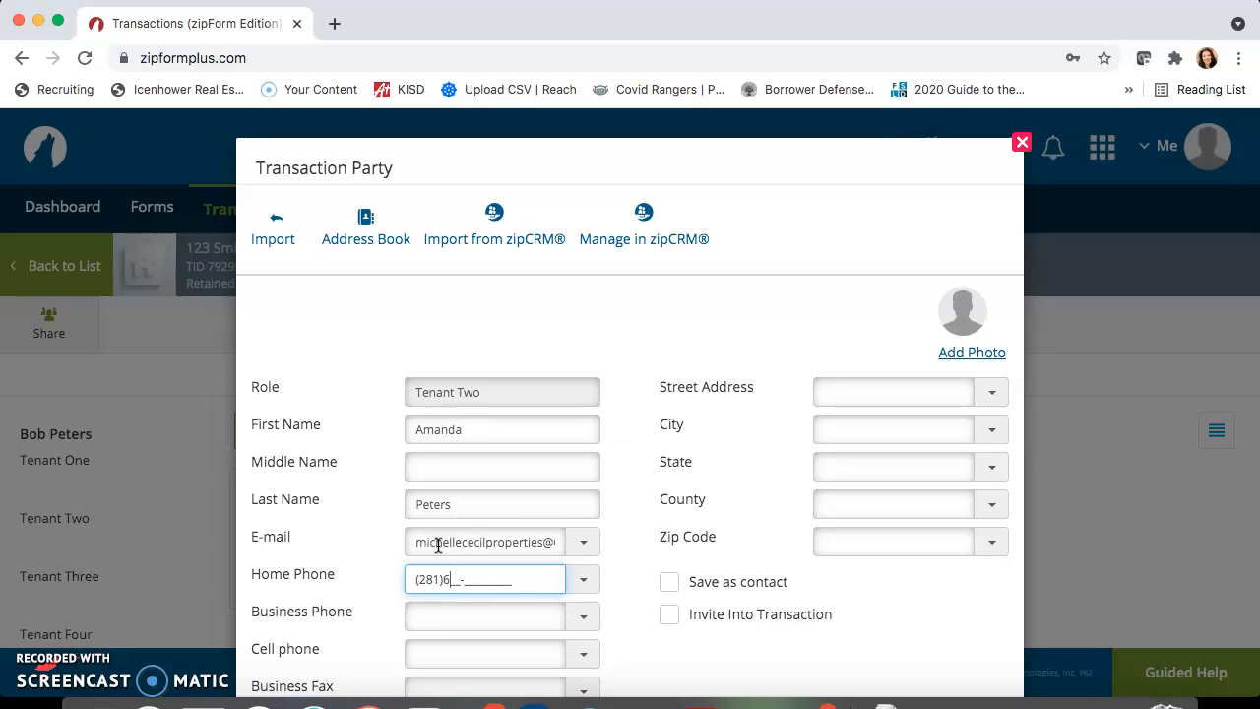
pyautogui.click(629, 588)
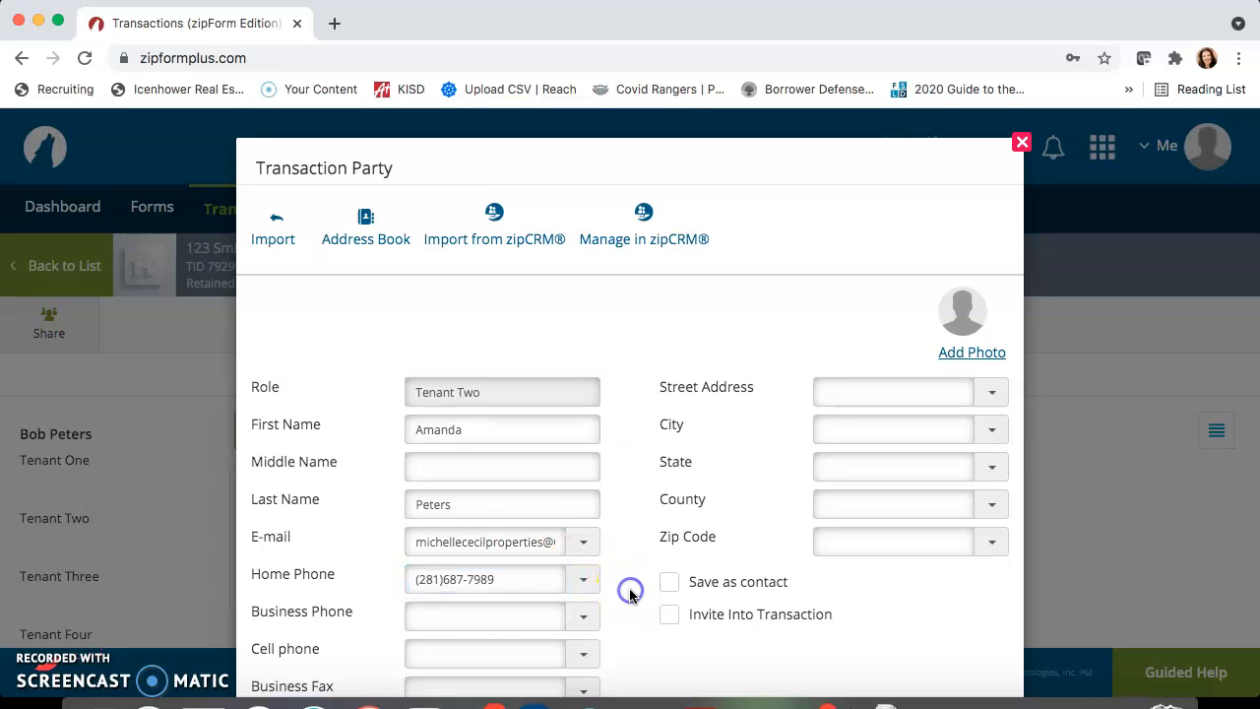
pyautogui.scroll(-5, 629, 588)
pyautogui.click(633, 631)
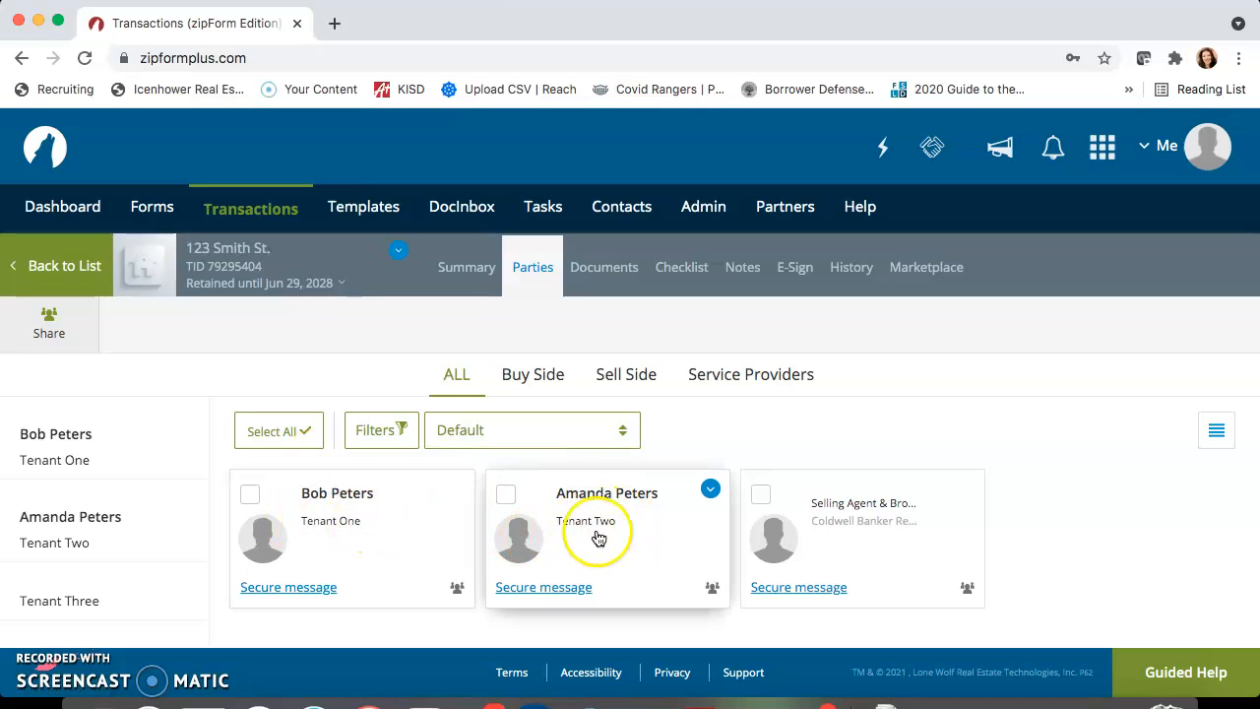
# Look through the transaction's list of party roles, from the tenants down to the service companies
pyautogui.scroll(-2, 62, 545)
pyautogui.scroll(-3, 62, 545)
pyautogui.scroll(-4, 62, 545)
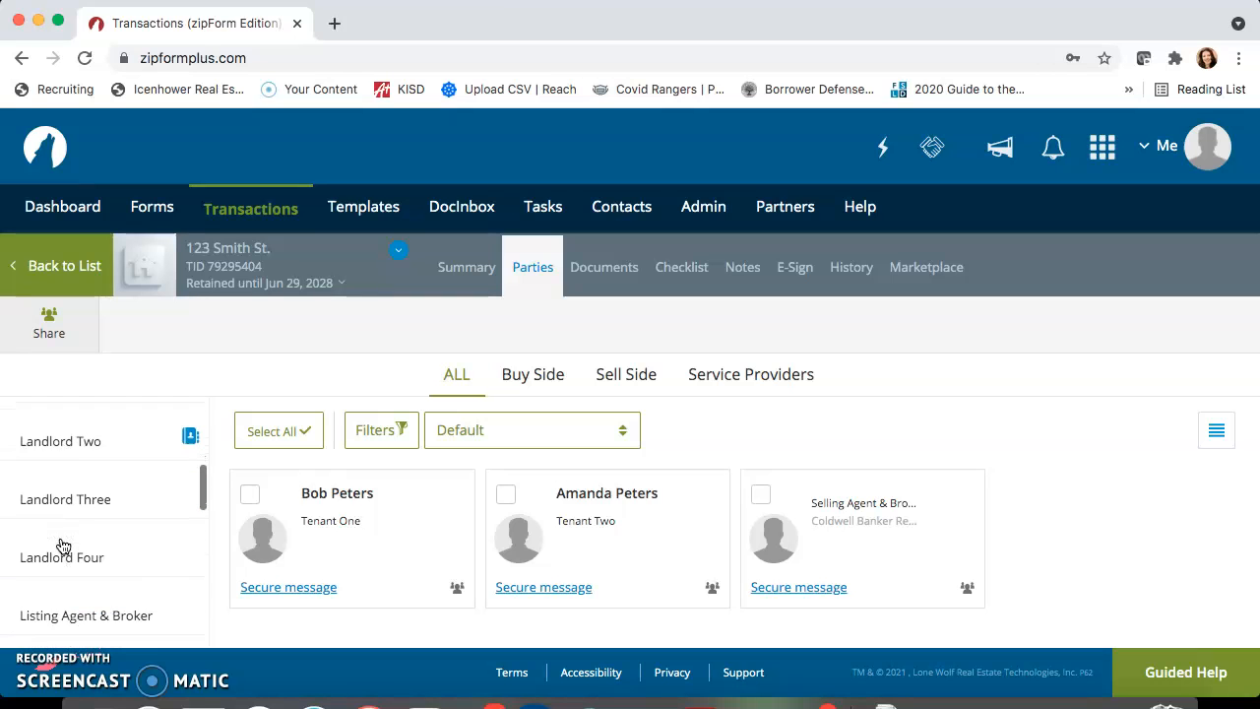
pyautogui.scroll(-4, 62, 545)
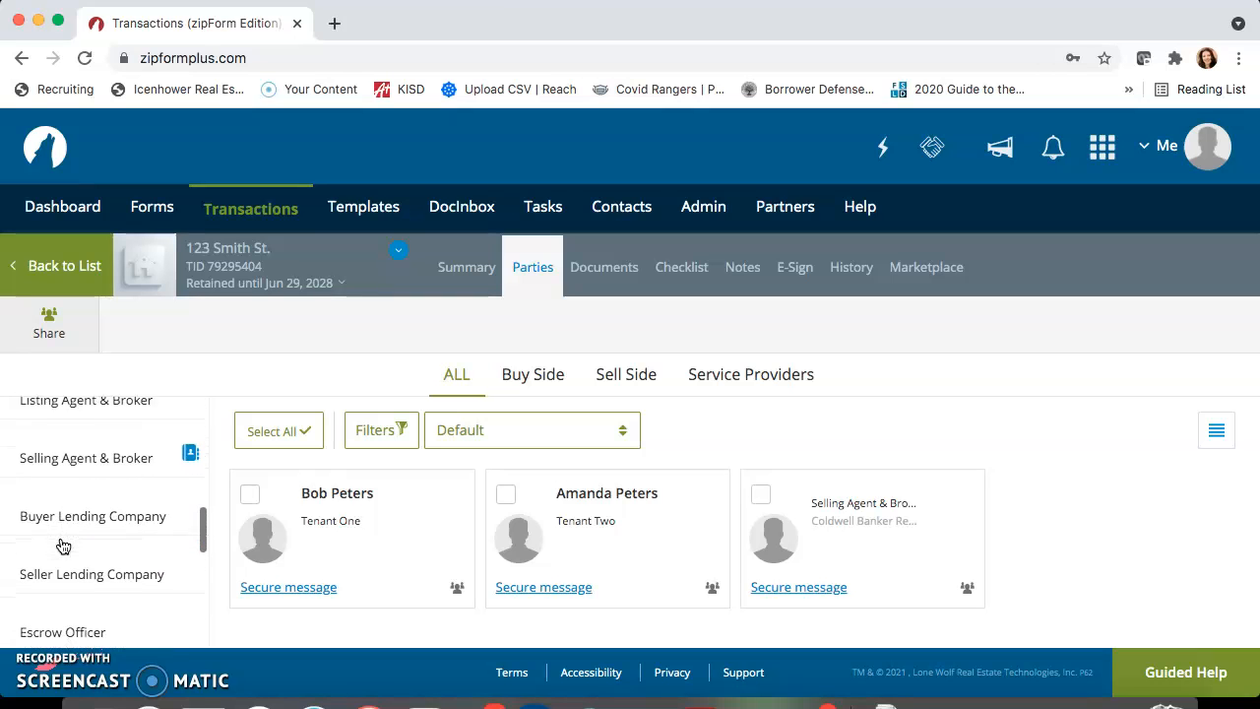
pyautogui.scroll(-5, 62, 546)
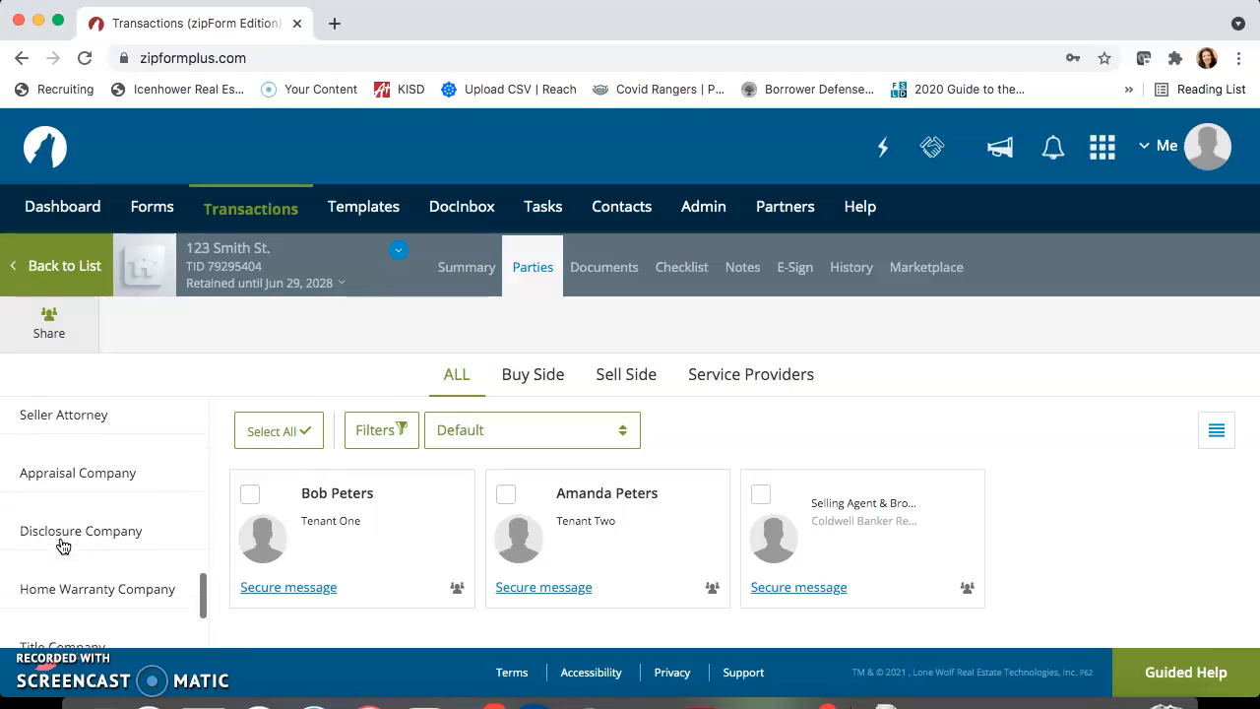
pyautogui.scroll(2, 62, 546)
pyautogui.scroll(10, 62, 546)
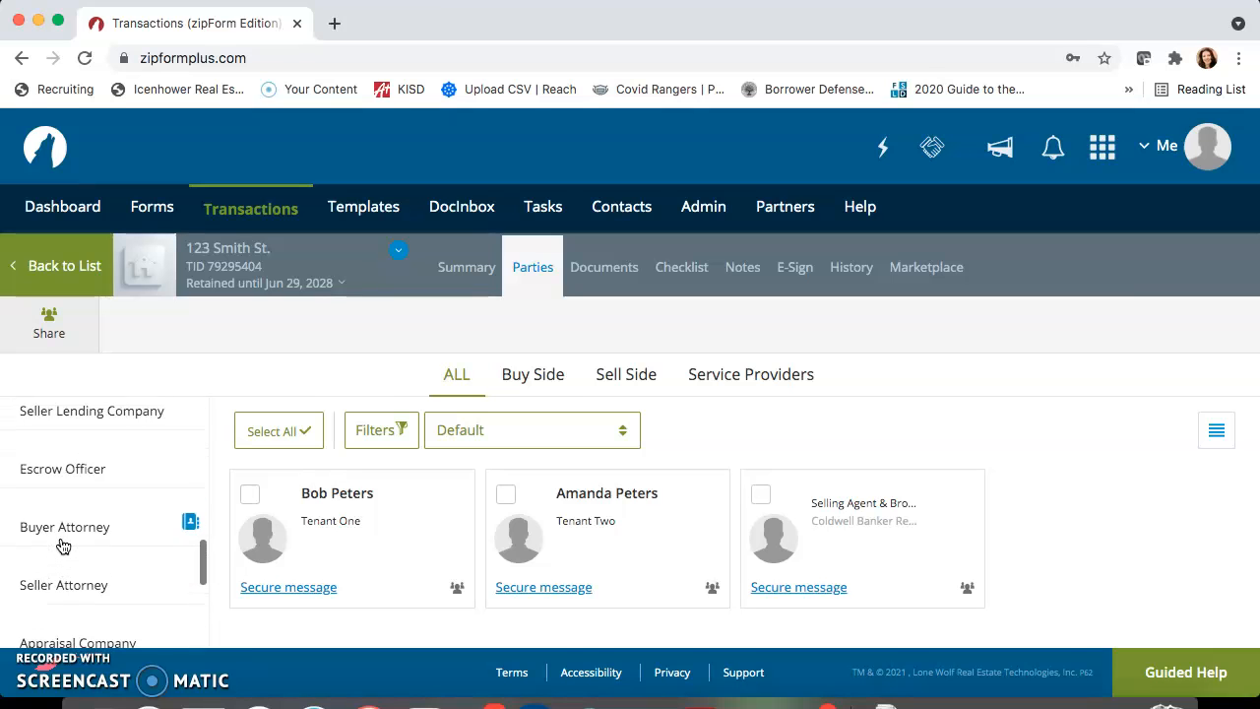
pyautogui.scroll(3, 62, 546)
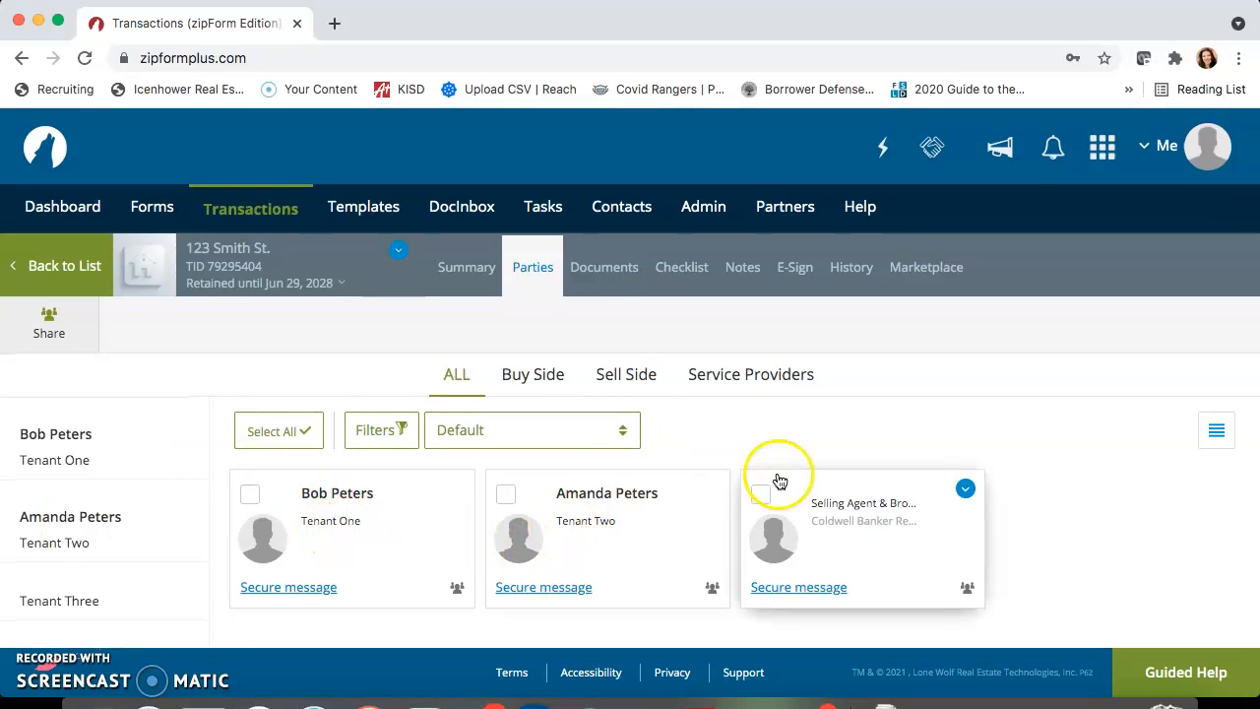
# Open the Residential Lease Application #5 (Applicant) form from the transaction's documents
pyautogui.click(610, 280)
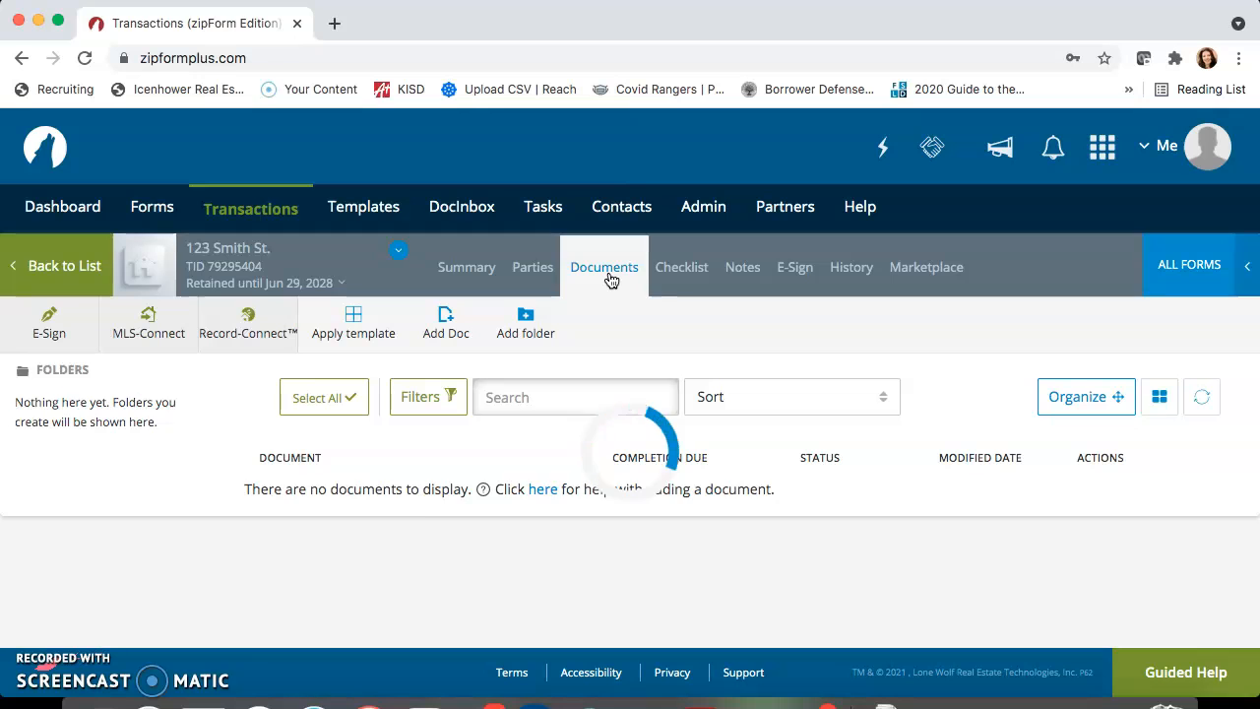
pyautogui.scroll(-3, 591, 466)
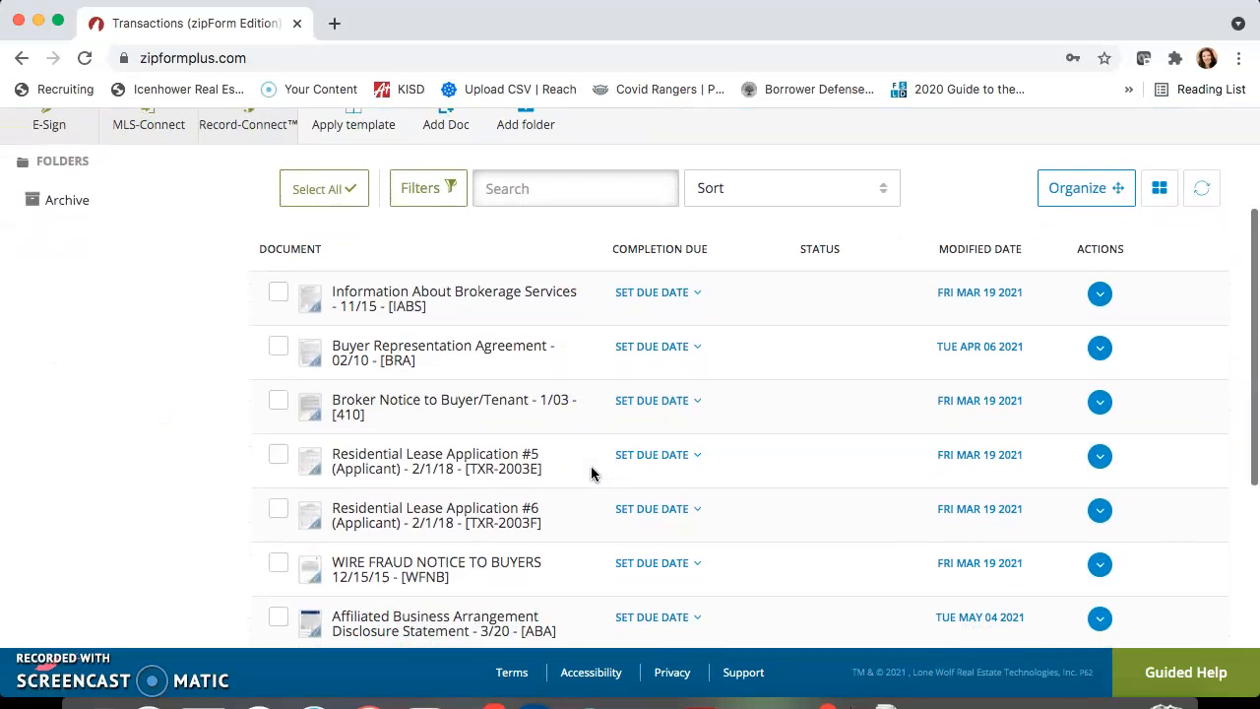
pyautogui.scroll(-1, 591, 472)
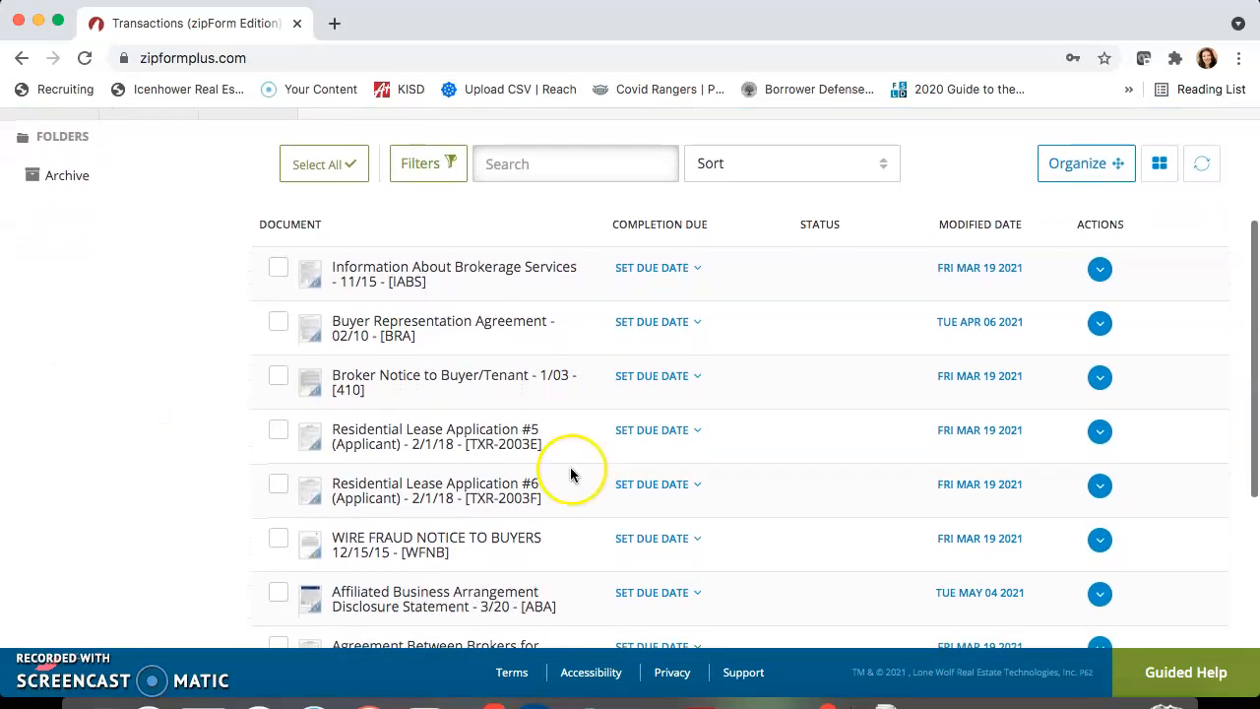
pyautogui.click(416, 445)
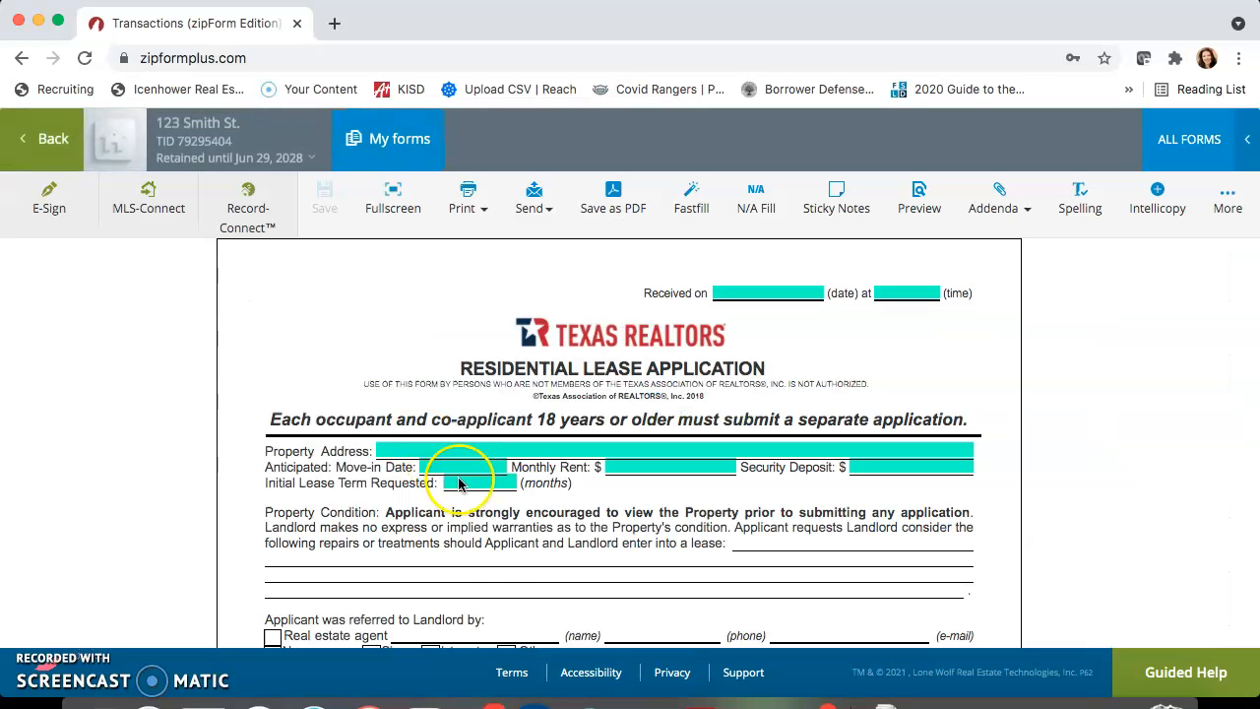
# Fill in the lease application's property address using the first suggested match for the street address
pyautogui.click(500, 451)
pyautogui.write('123 Smith')
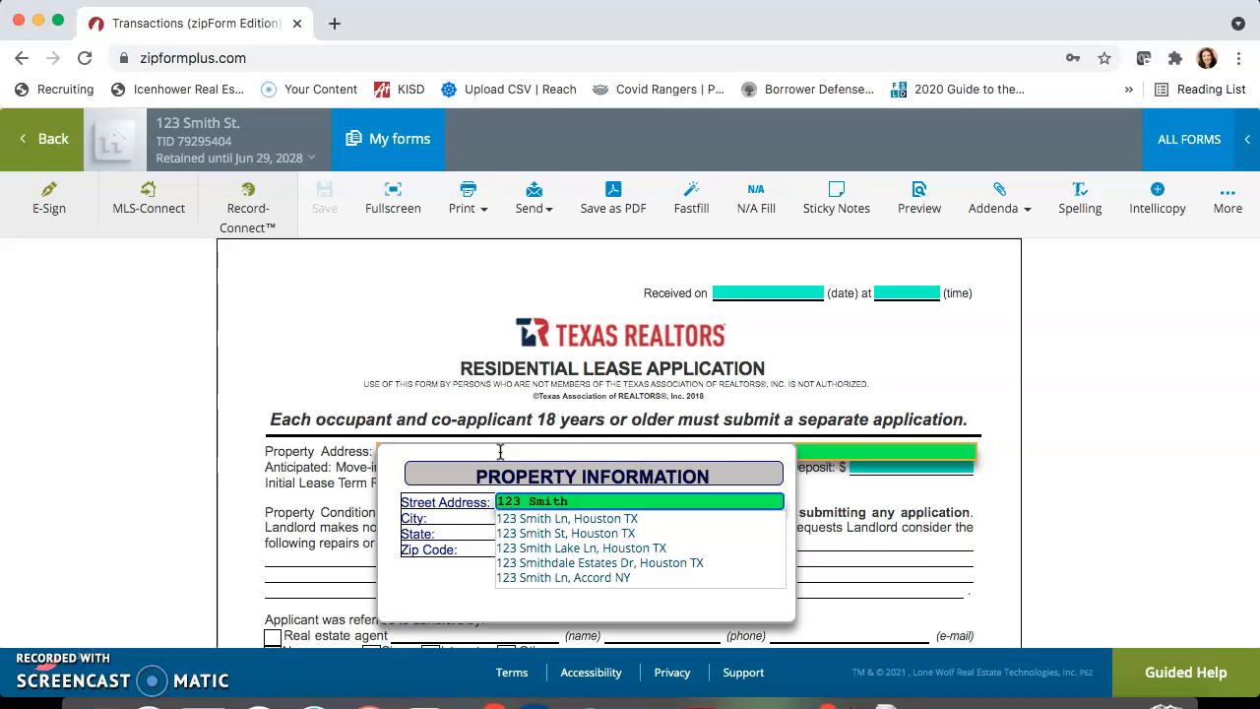
pyautogui.click(552, 519)
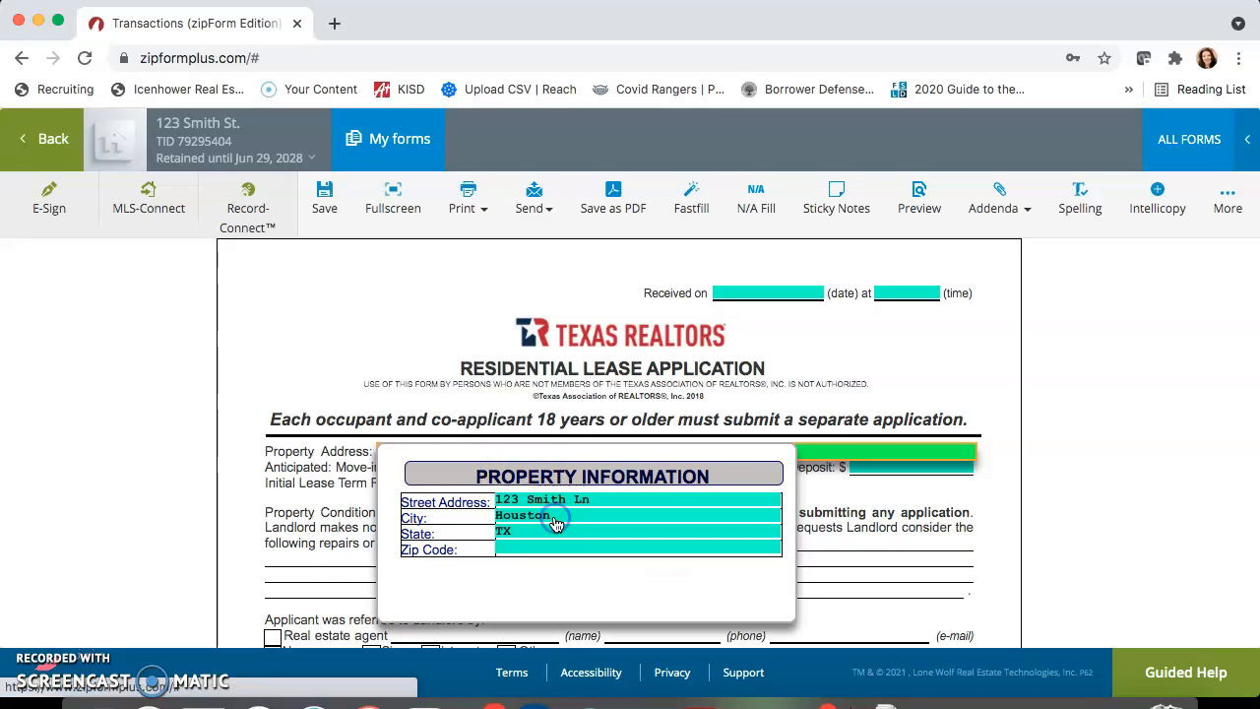
pyautogui.click(328, 571)
# Look over the lease application's remaining fields and return to the transaction's documents, keeping the entered address
pyautogui.click(463, 468)
pyautogui.click(834, 469)
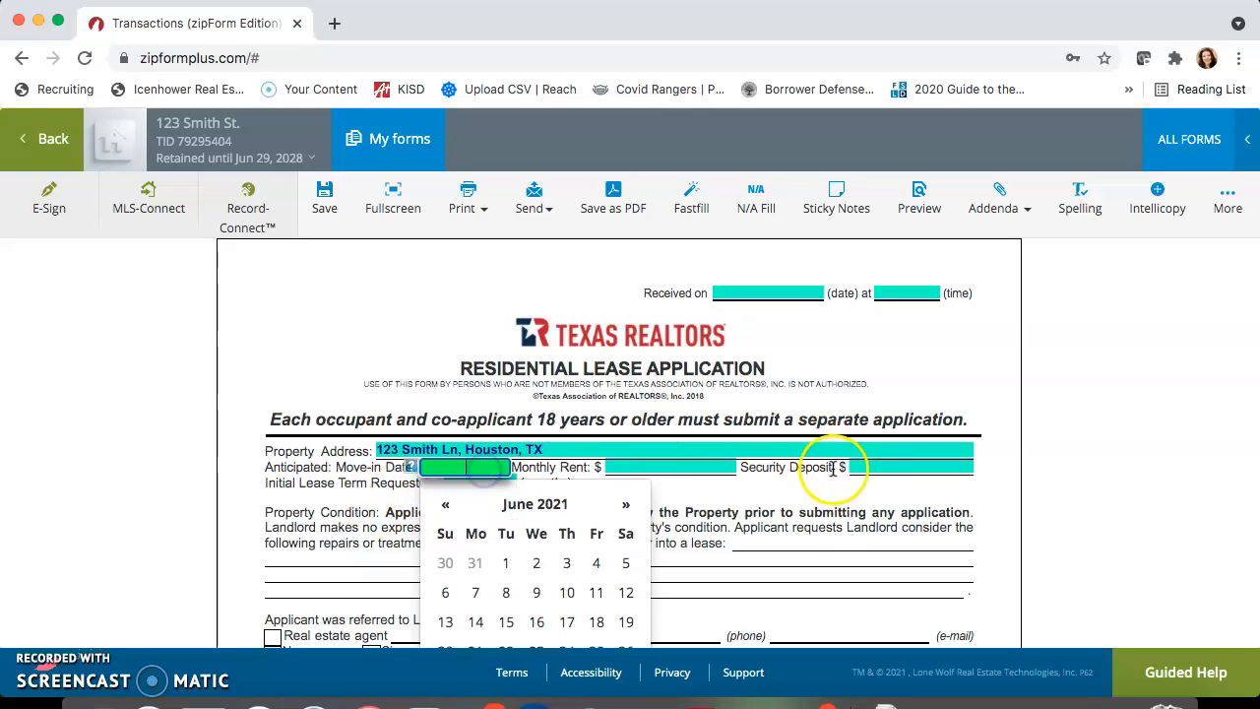
pyautogui.scroll(-5, 809, 529)
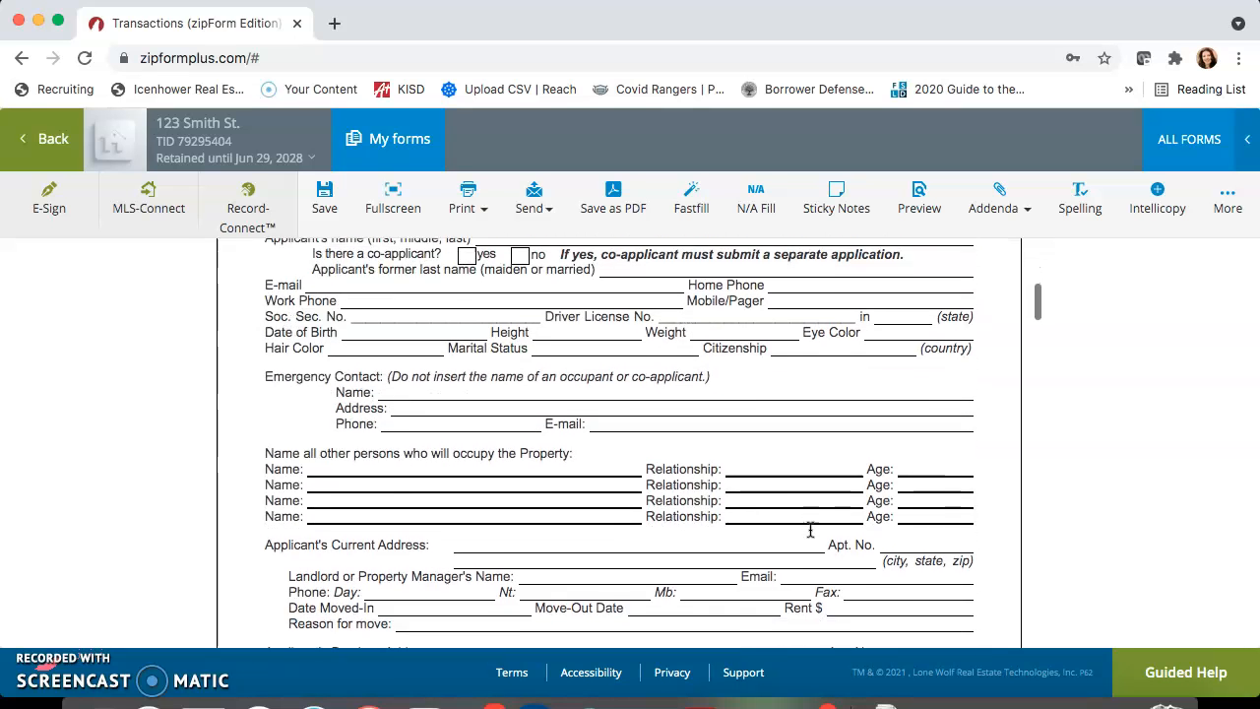
pyautogui.scroll(5, 567, 518)
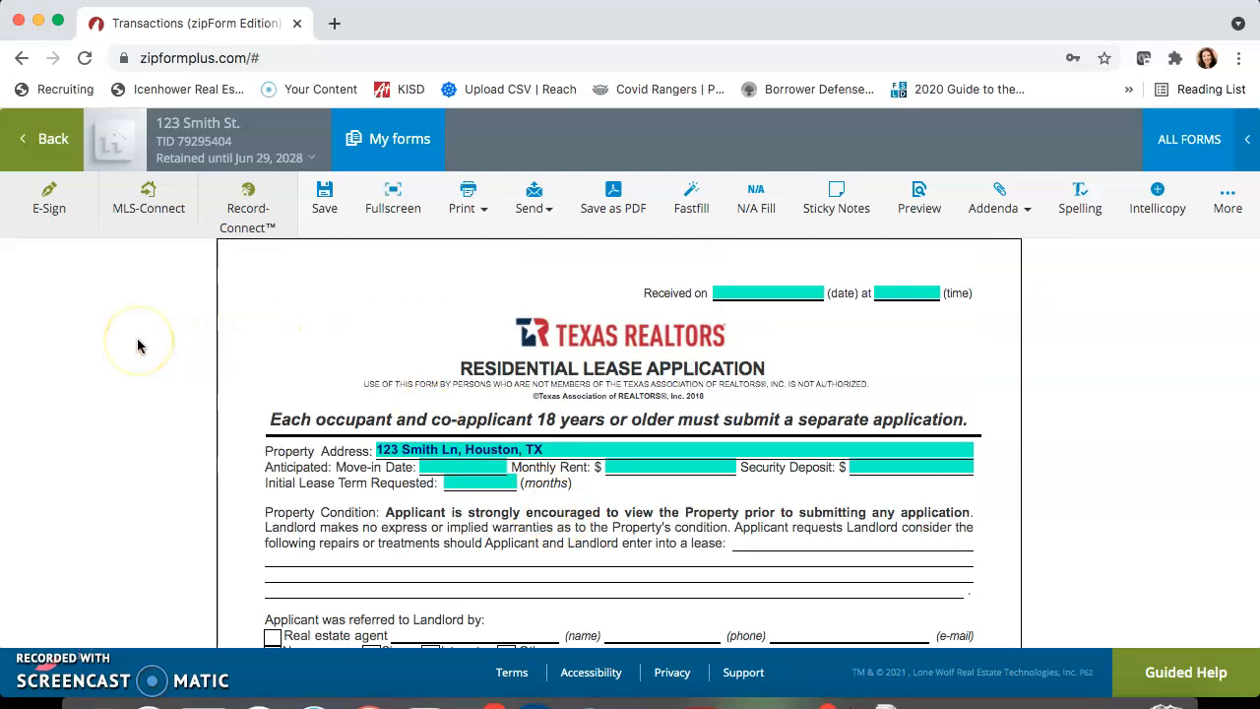
pyautogui.click(54, 156)
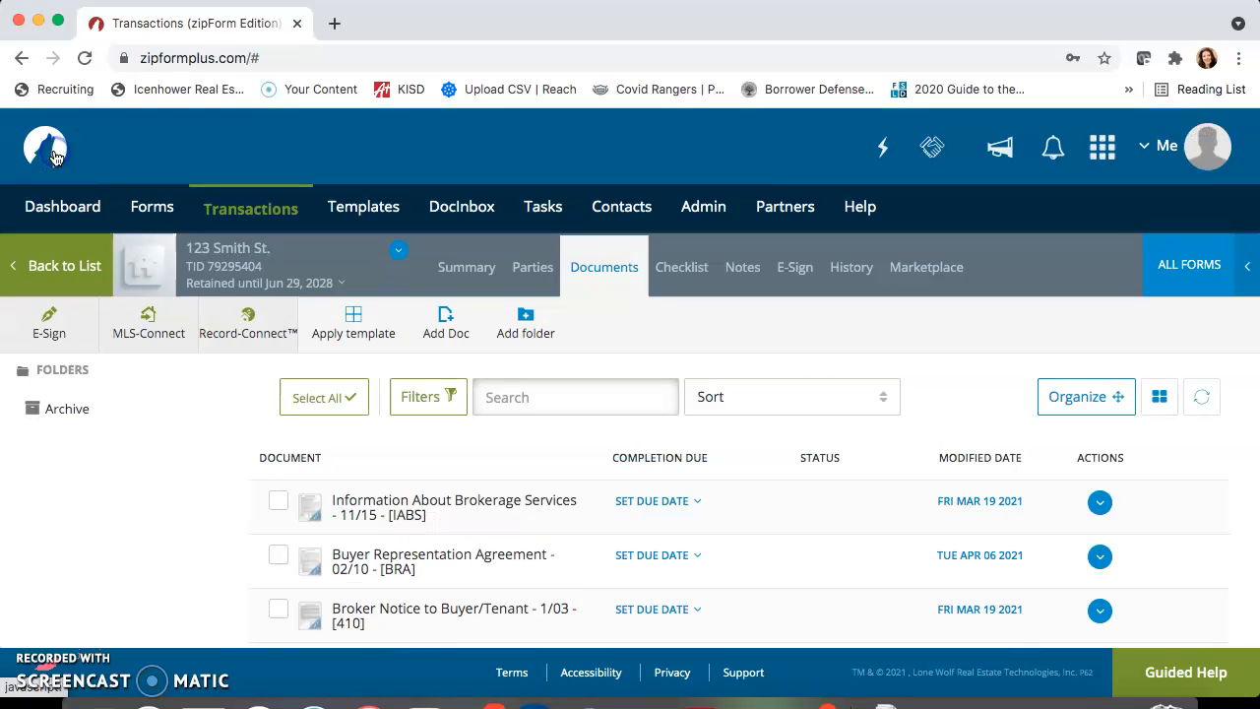
pyautogui.scroll(-3, 287, 488)
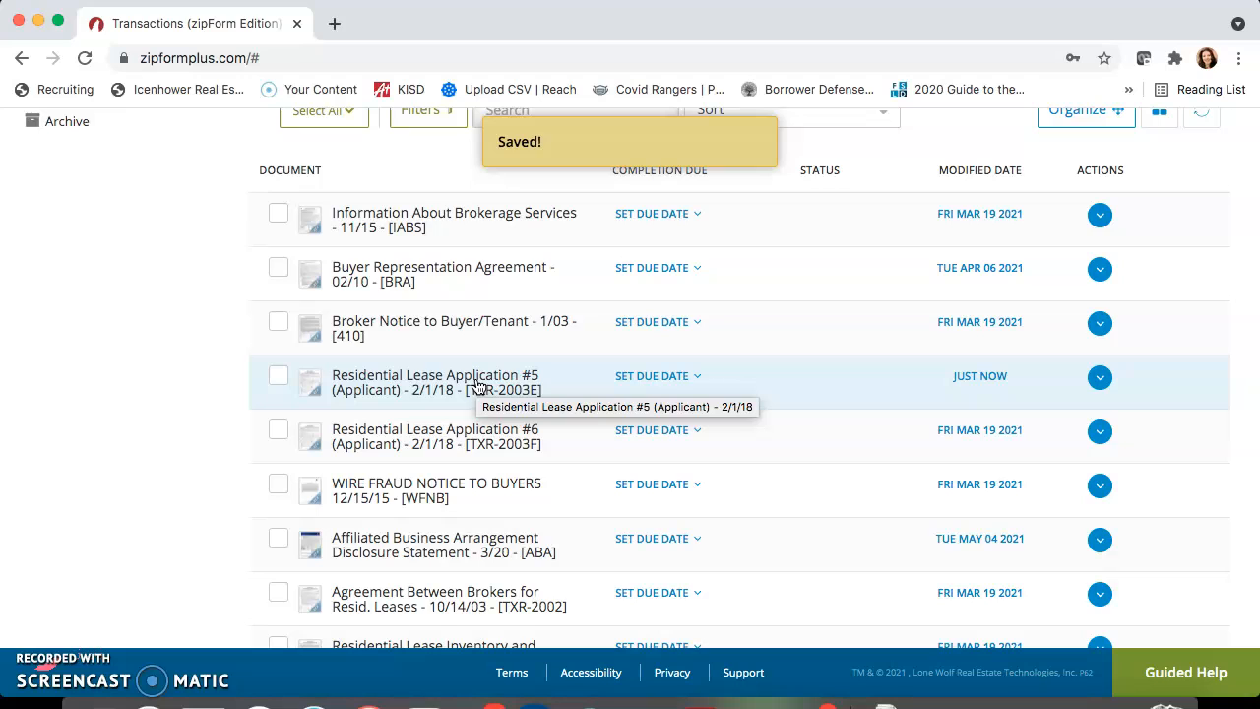
pyautogui.click(549, 389)
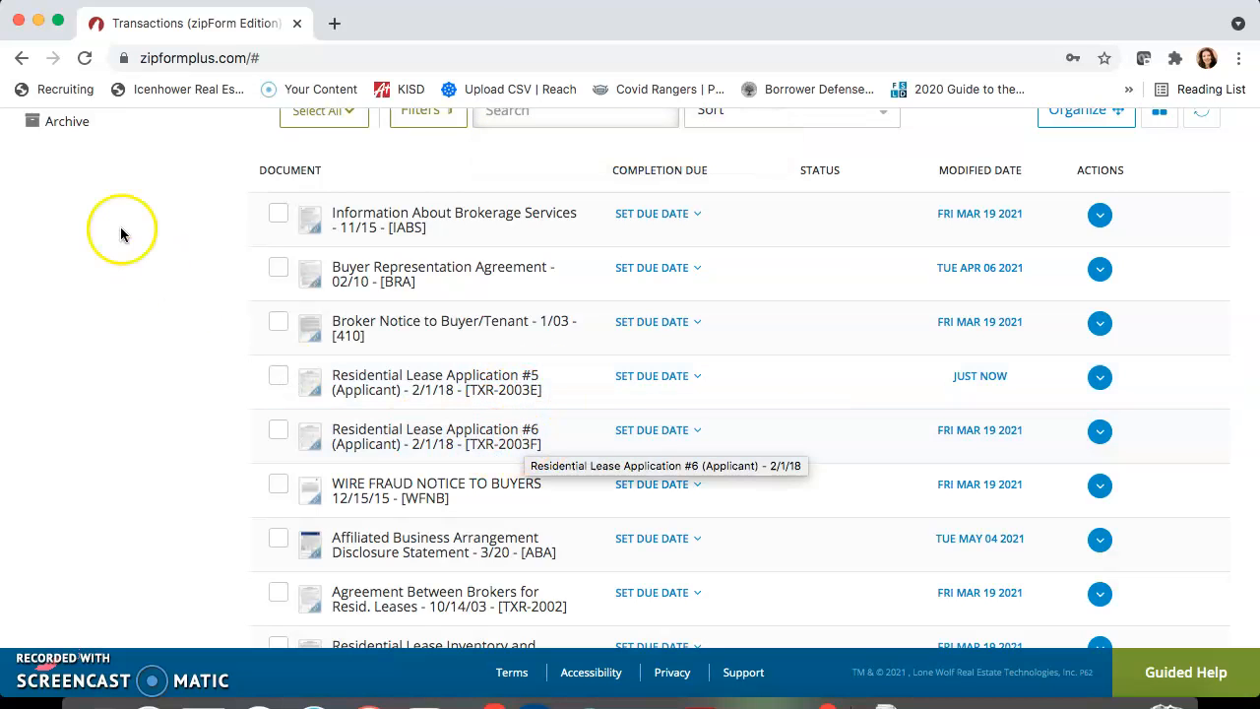
# Start a new e-signature packet that includes Residential Lease Application #5 and Residential Lease Application #6
pyautogui.scroll(5, 205, 335)
pyautogui.click(46, 321)
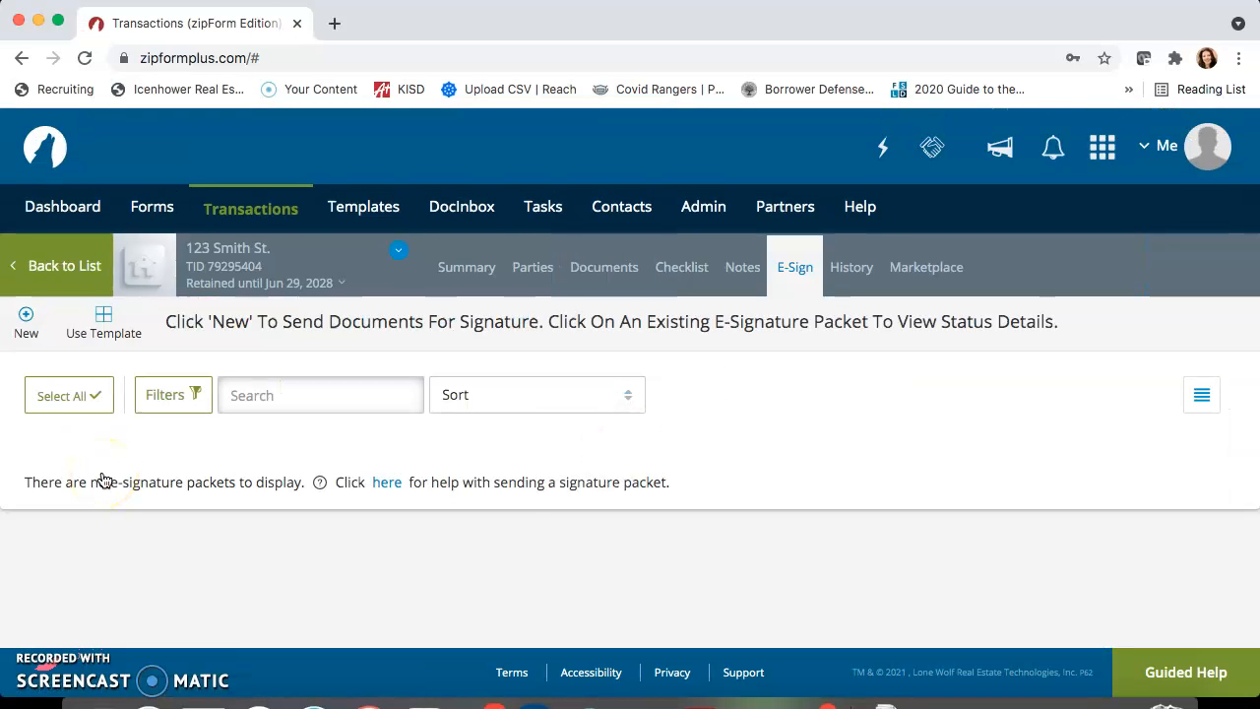
pyautogui.click(27, 324)
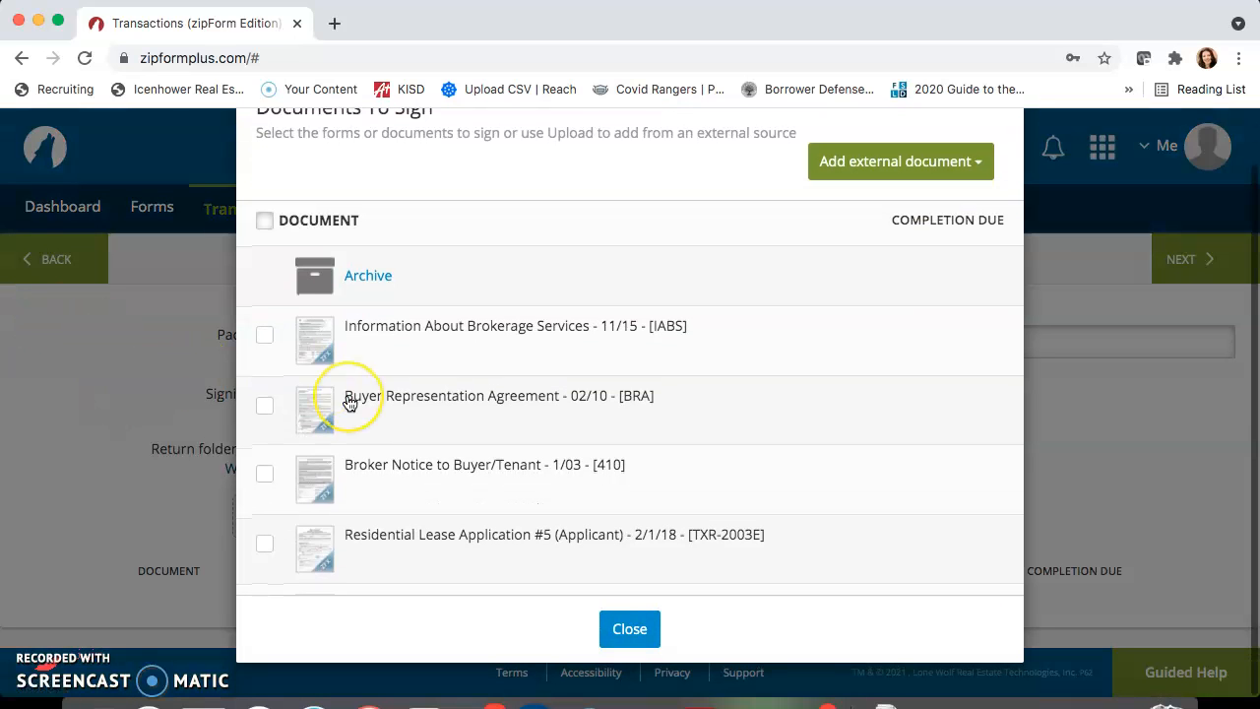
pyautogui.scroll(-3, 352, 402)
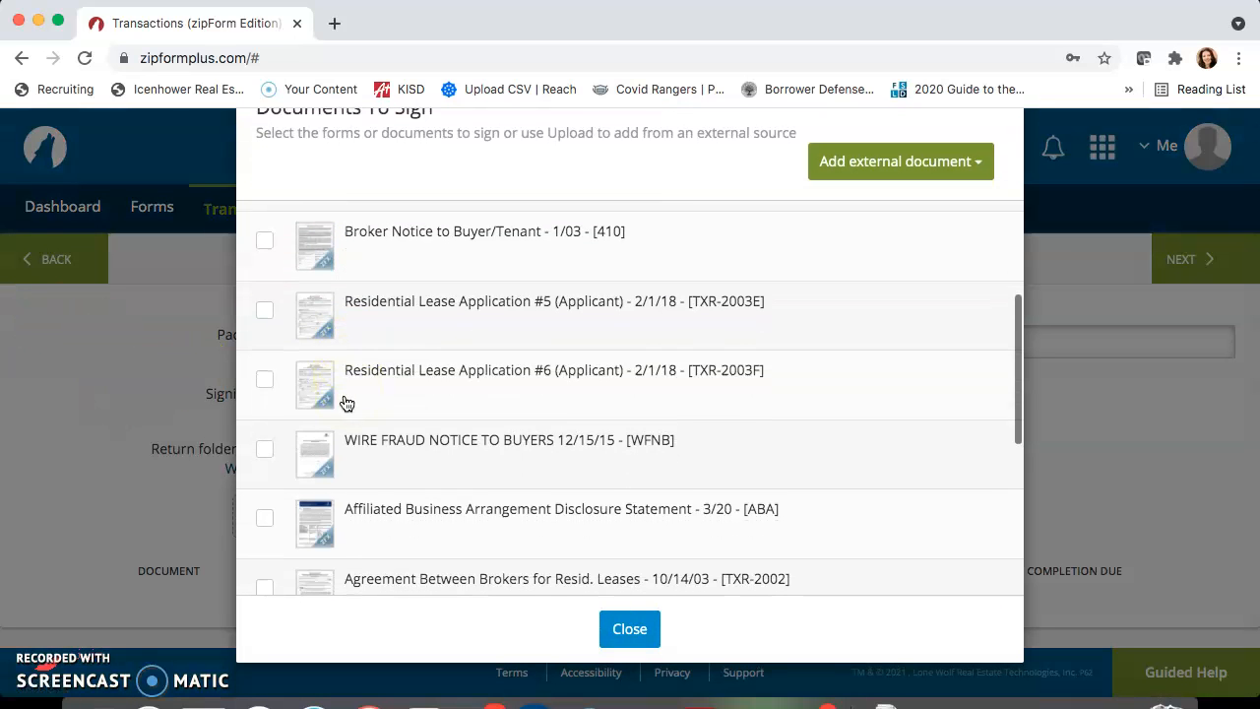
pyautogui.click(266, 311)
pyautogui.click(272, 378)
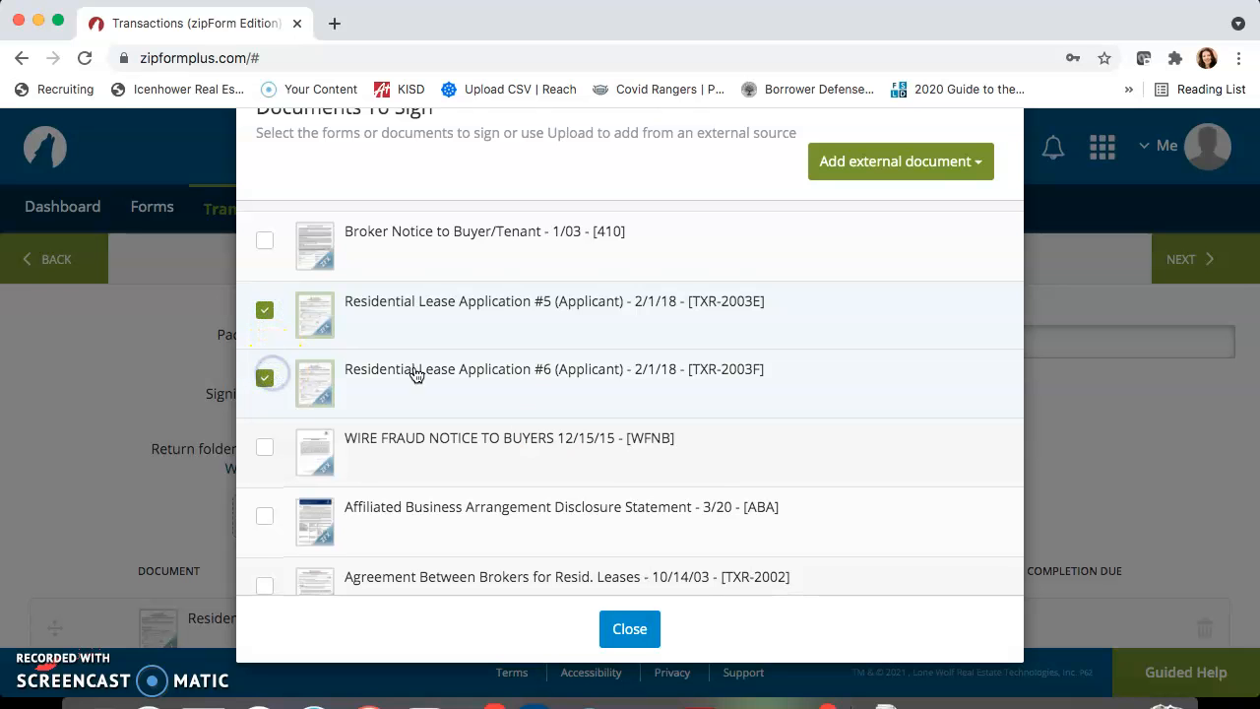
pyautogui.click(647, 629)
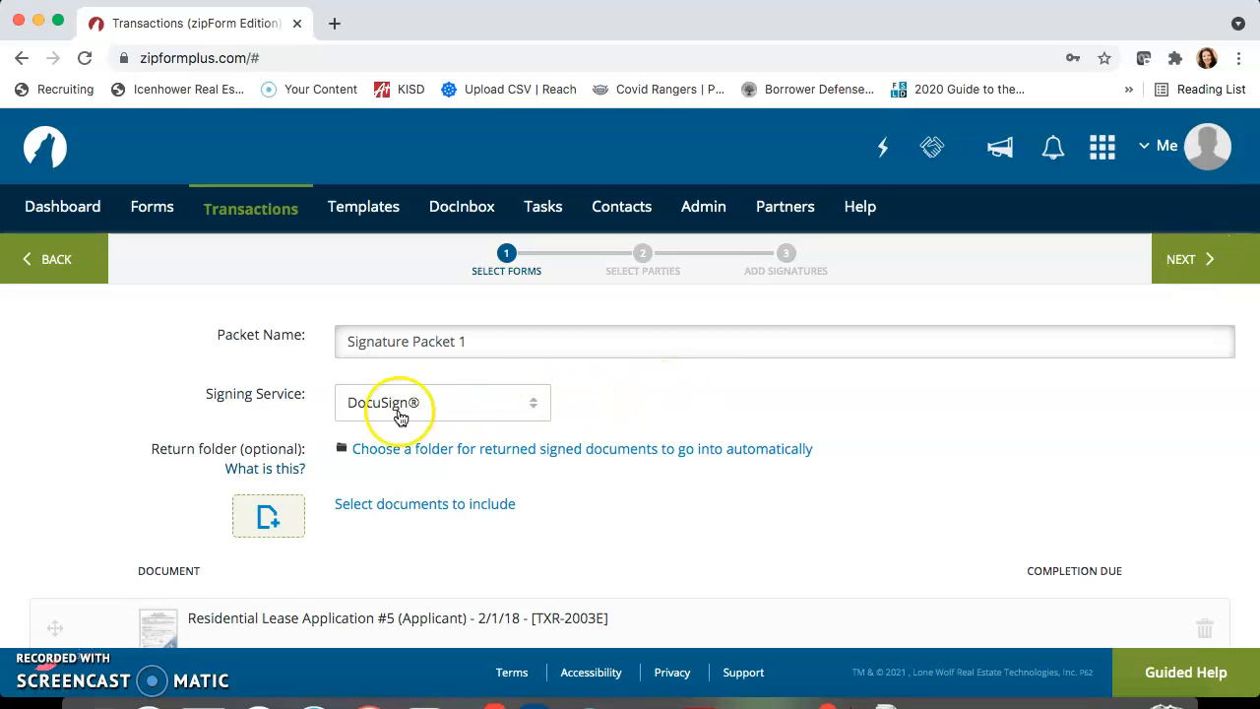
# Choose DocuSign as the packet's signing service and continue to the selection of signing parties
pyautogui.click(522, 407)
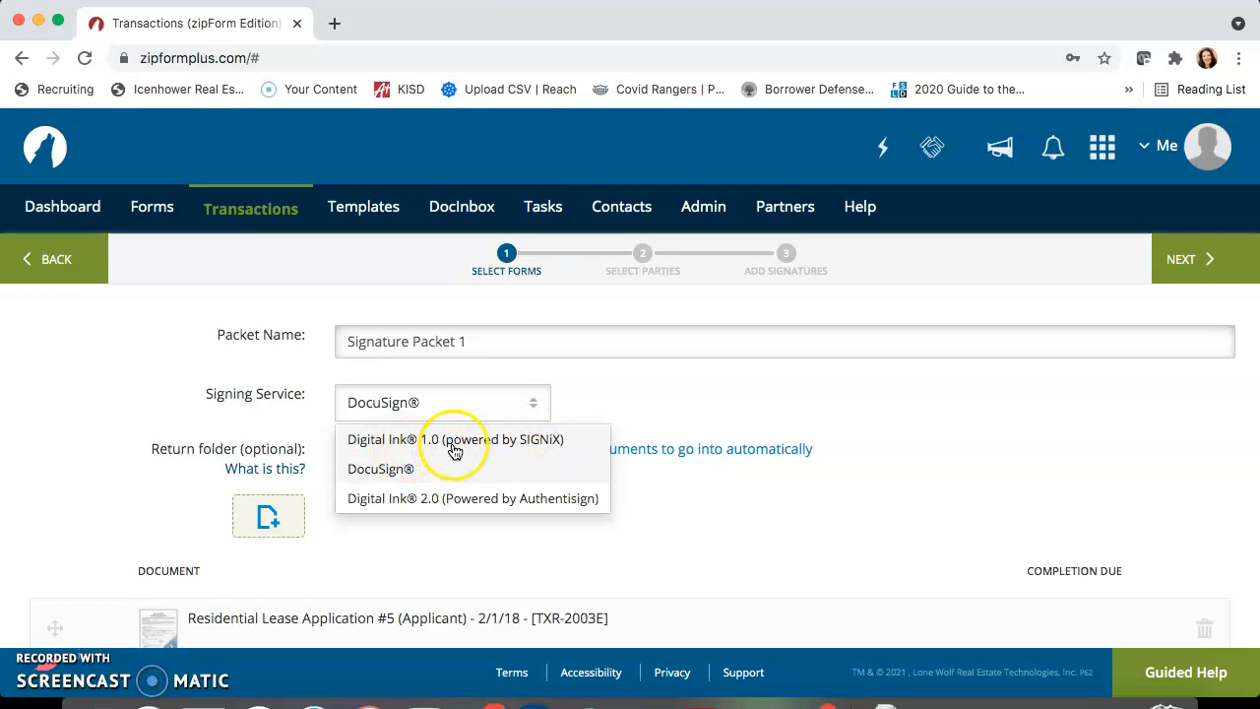
pyautogui.click(400, 472)
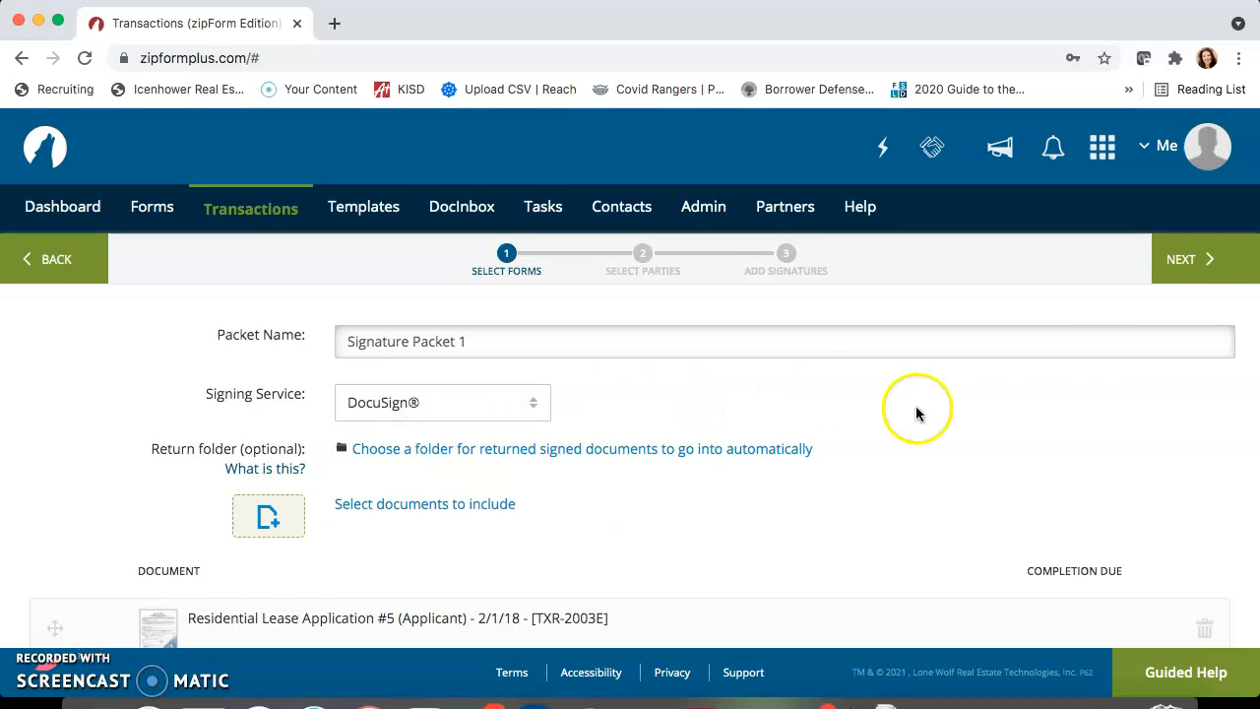
pyautogui.click(1185, 262)
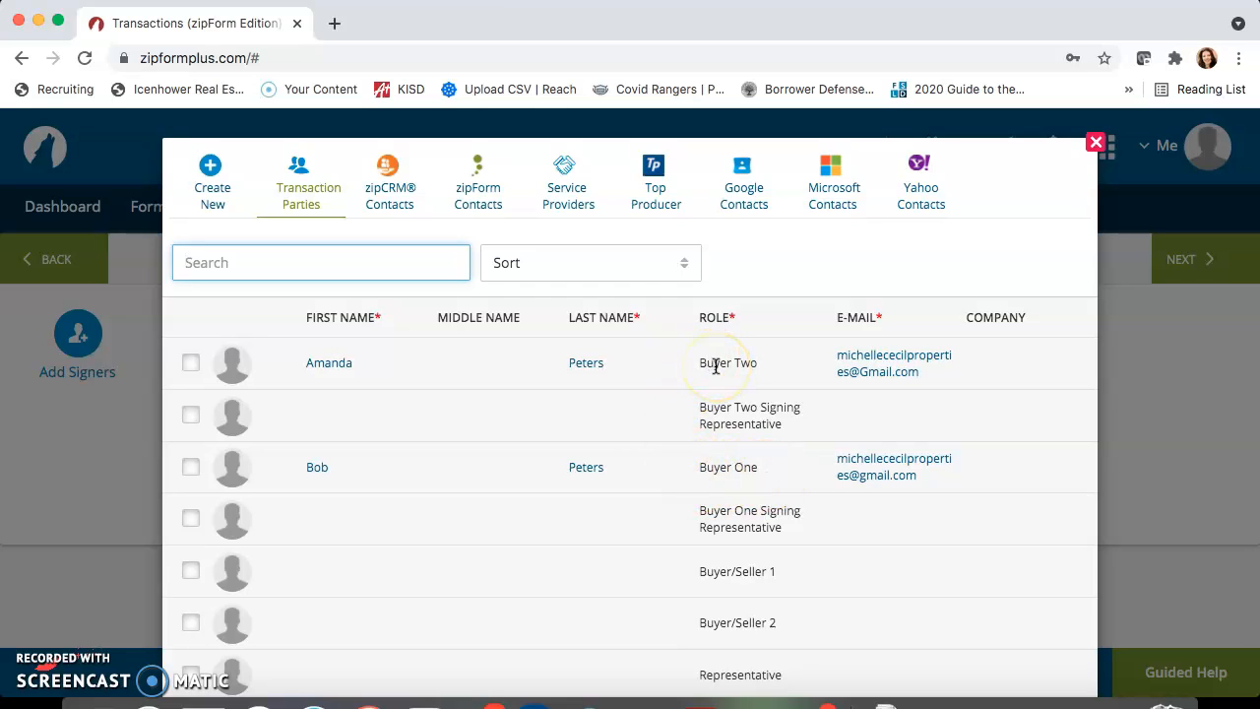
# Add Buyer One and Buyer Two from the transaction parties as signers and continue to the signature placement stage
pyautogui.click(190, 466)
pyautogui.click(192, 363)
pyautogui.scroll(-10, 579, 385)
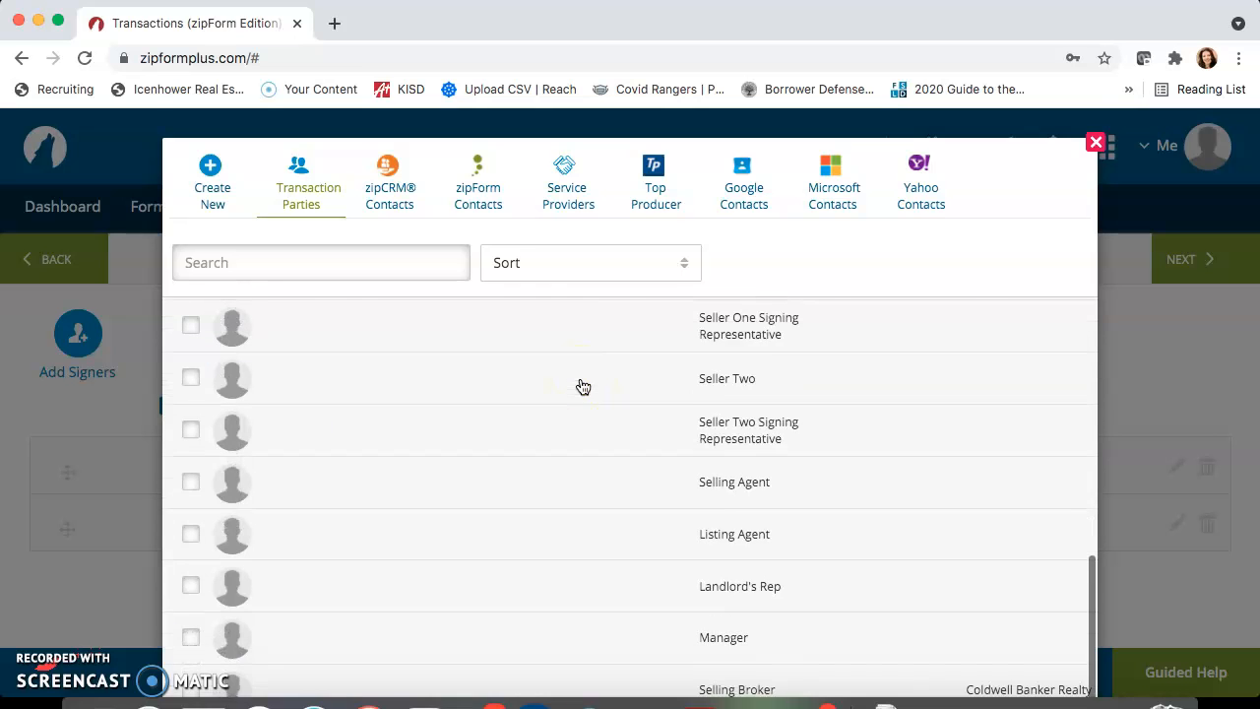
pyautogui.click(627, 321)
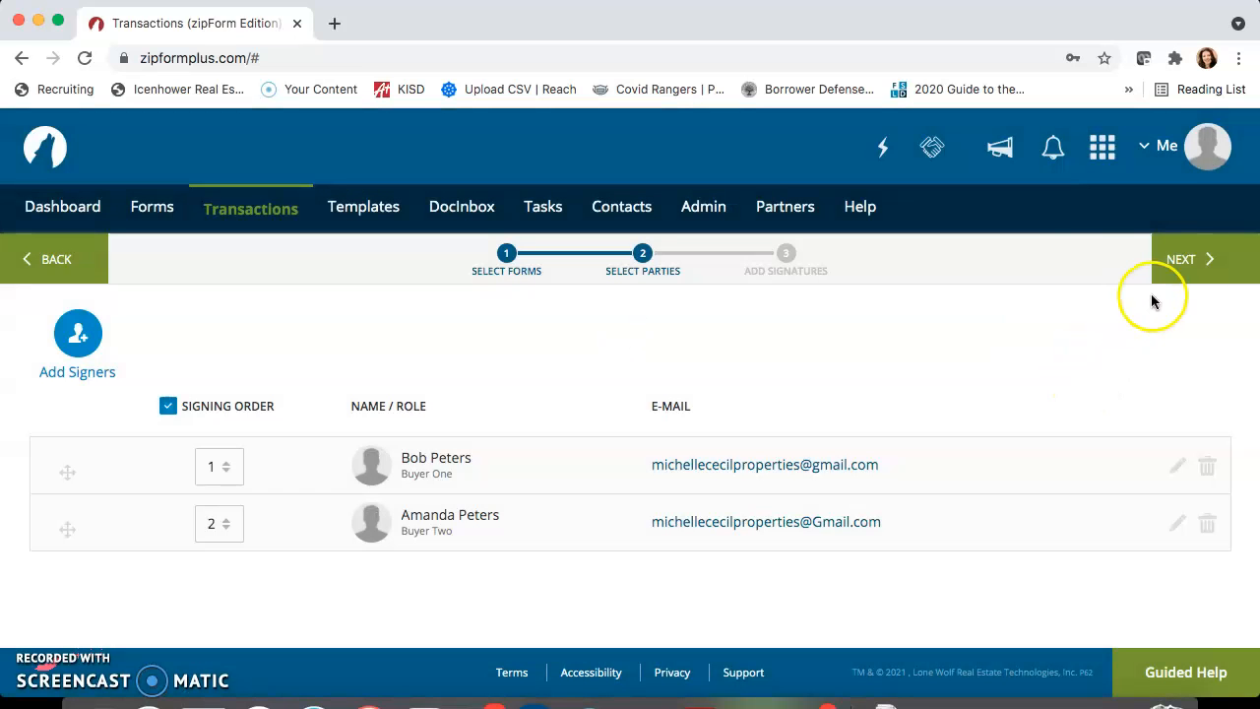
pyautogui.click(1188, 262)
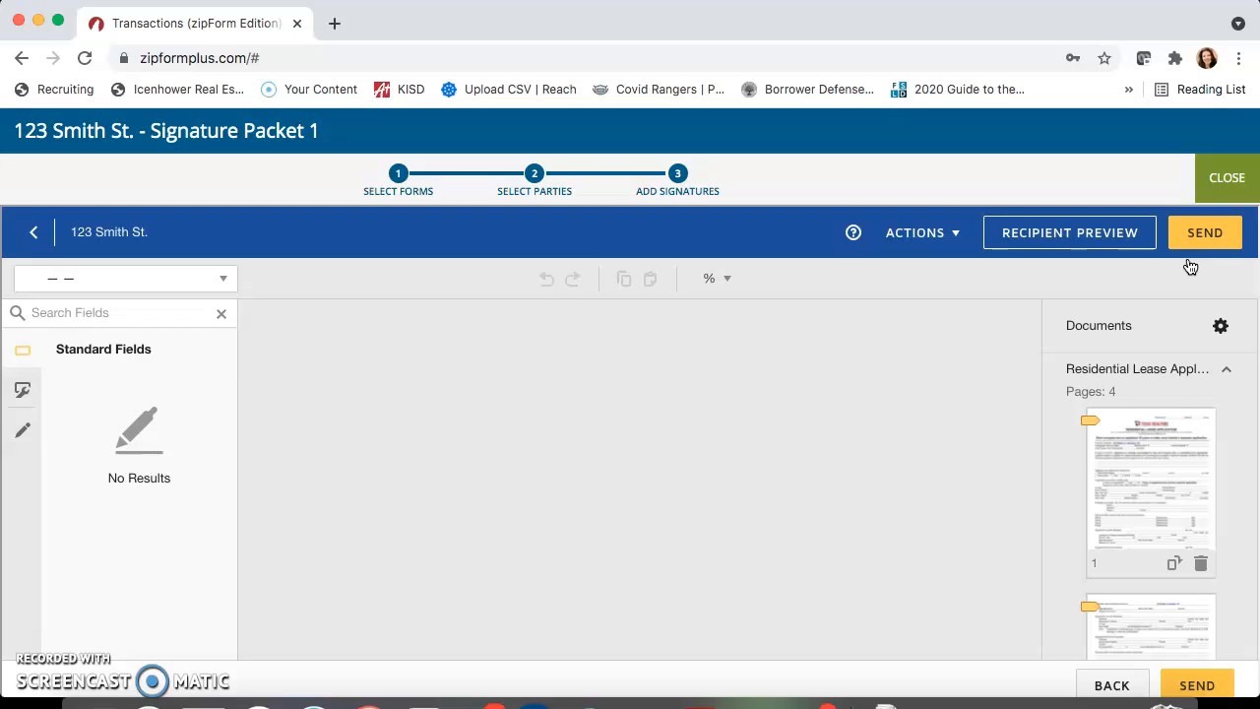
# Examine the text, checkbox, initial, signature and date fields placed for the first signer on Residential Lease Application #5
pyautogui.scroll(-5, 783, 514)
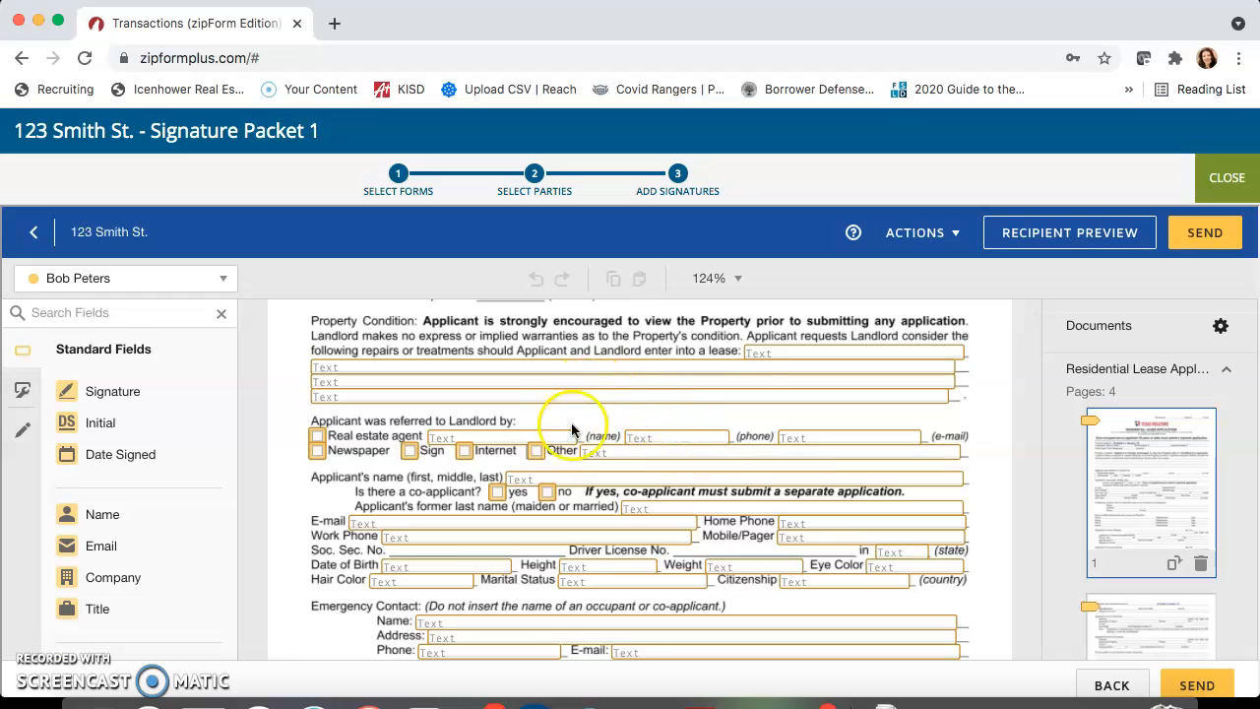
pyautogui.scroll(-2, 699, 552)
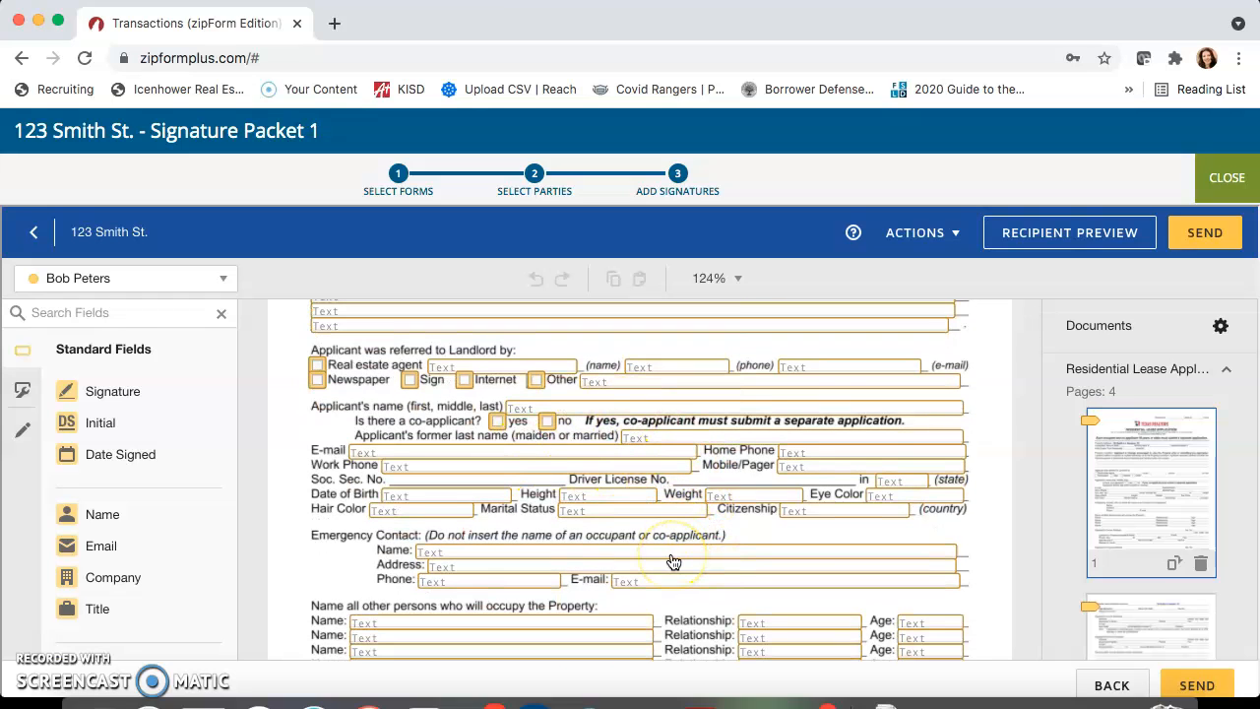
pyautogui.scroll(2, 674, 562)
pyautogui.scroll(-10, 673, 562)
pyautogui.scroll(-8, 673, 562)
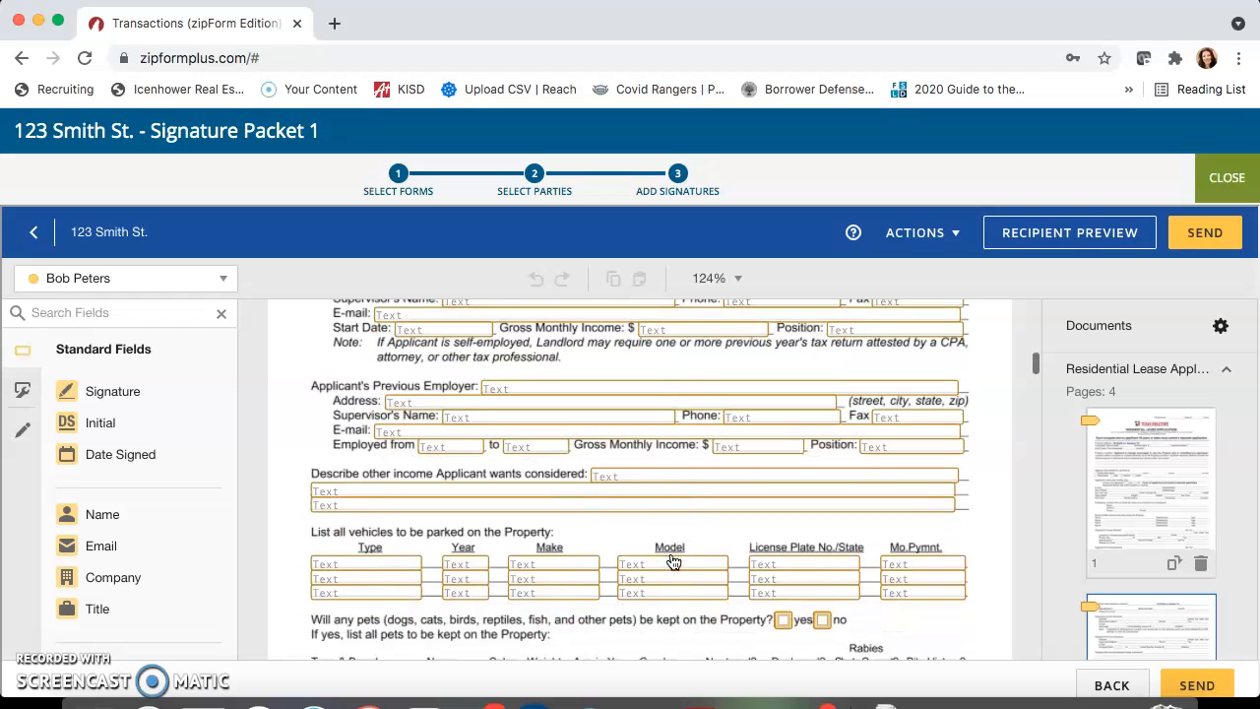
pyautogui.scroll(-1, 673, 562)
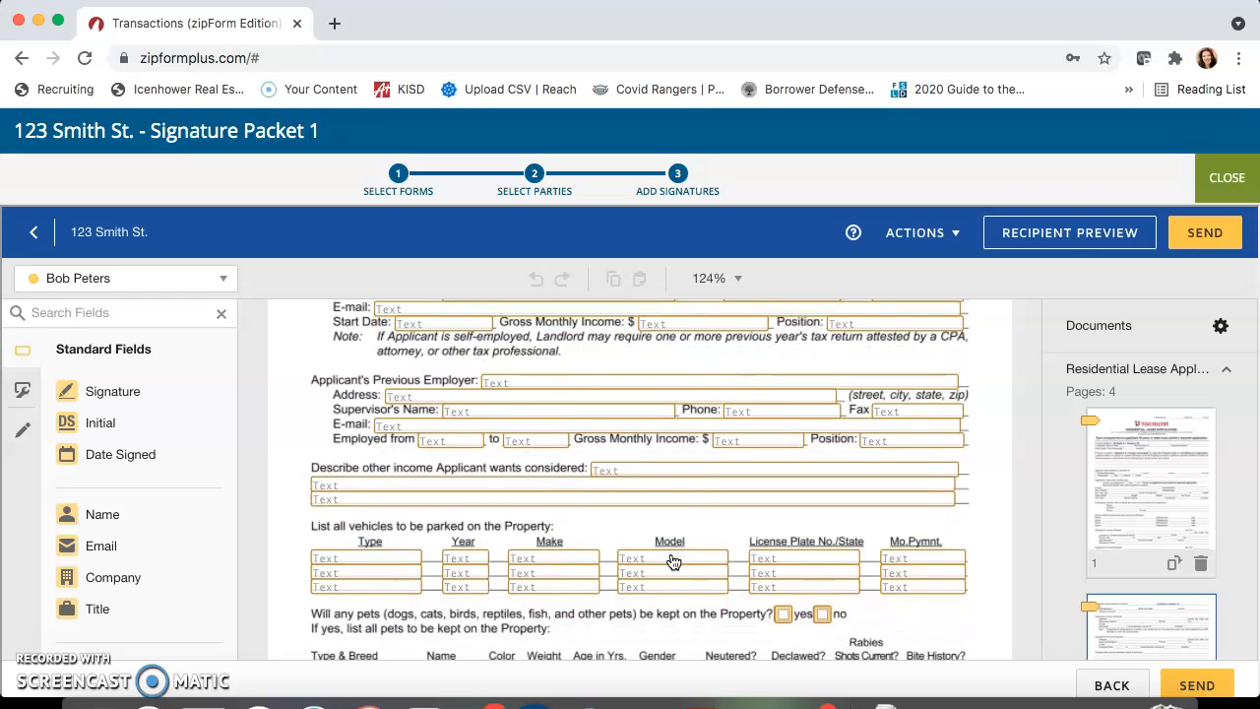
pyautogui.scroll(-12, 674, 562)
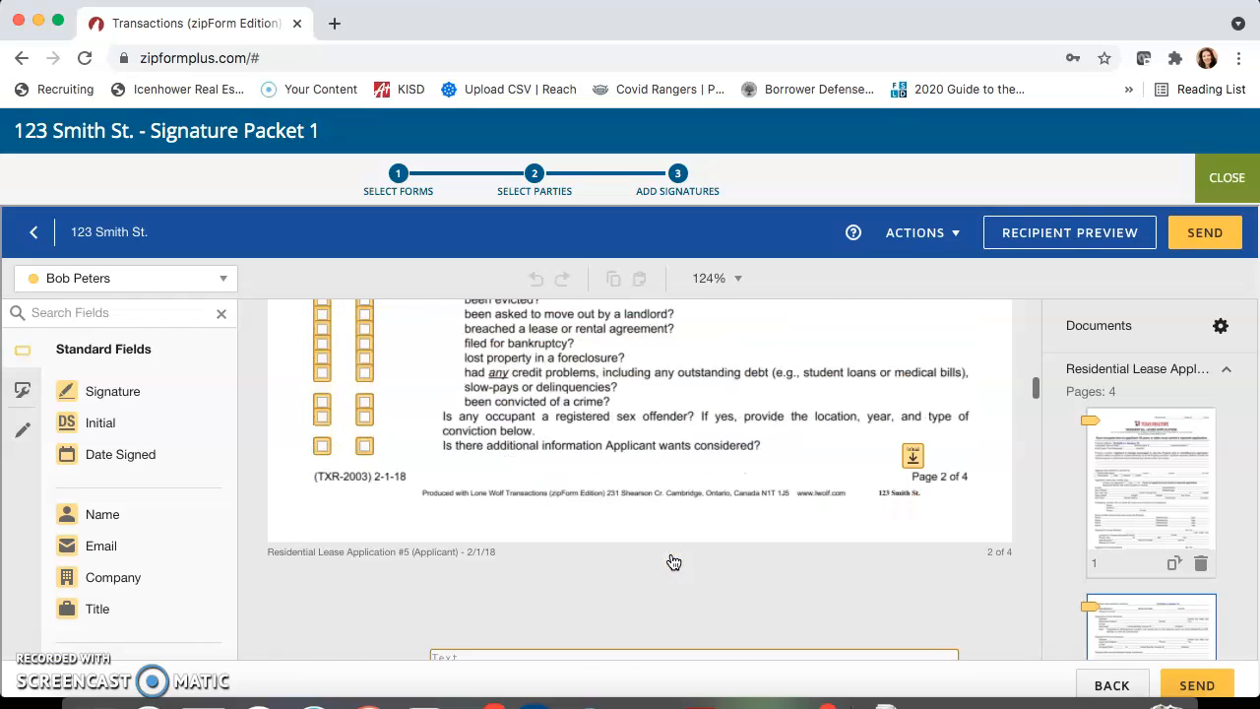
pyautogui.scroll(-12, 673, 562)
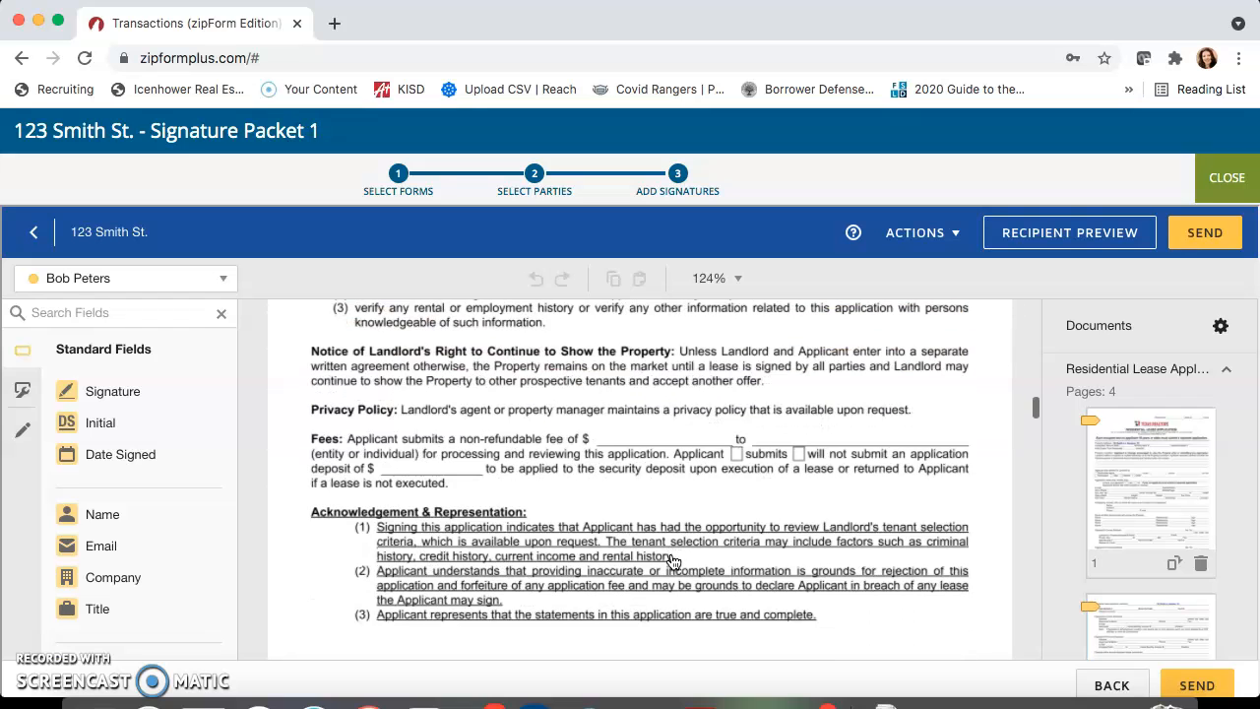
pyautogui.scroll(-3, 674, 562)
pyautogui.scroll(-10, 673, 562)
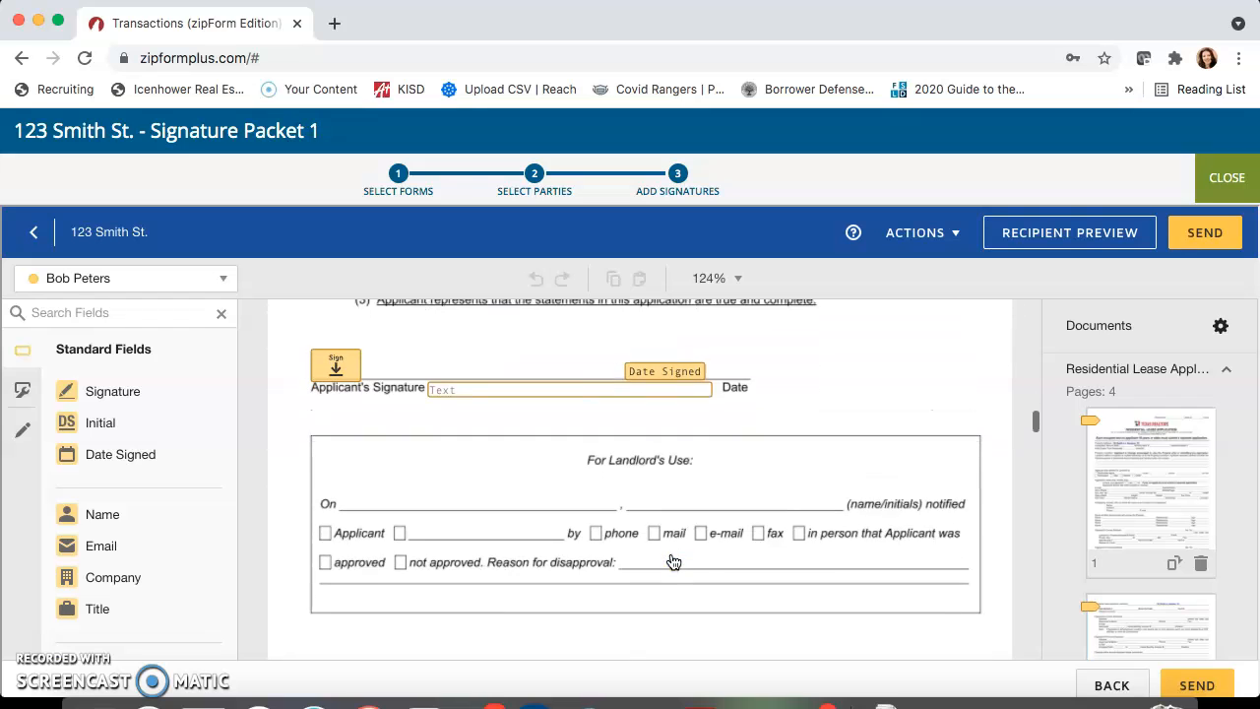
# Examine the signature and authorization fields ending Residential Lease Application #5 and the second signer's fields on page 1 of Residential Lease Application #6
pyautogui.scroll(-8, 674, 562)
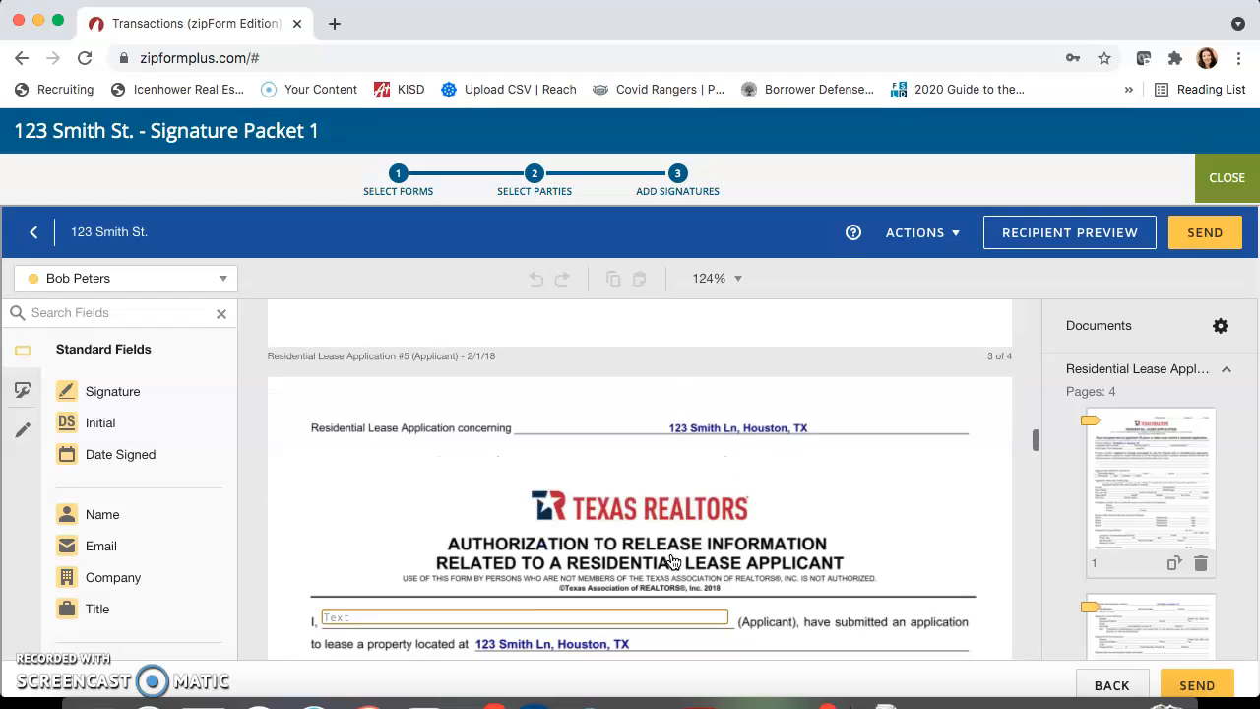
pyautogui.scroll(-15, 673, 562)
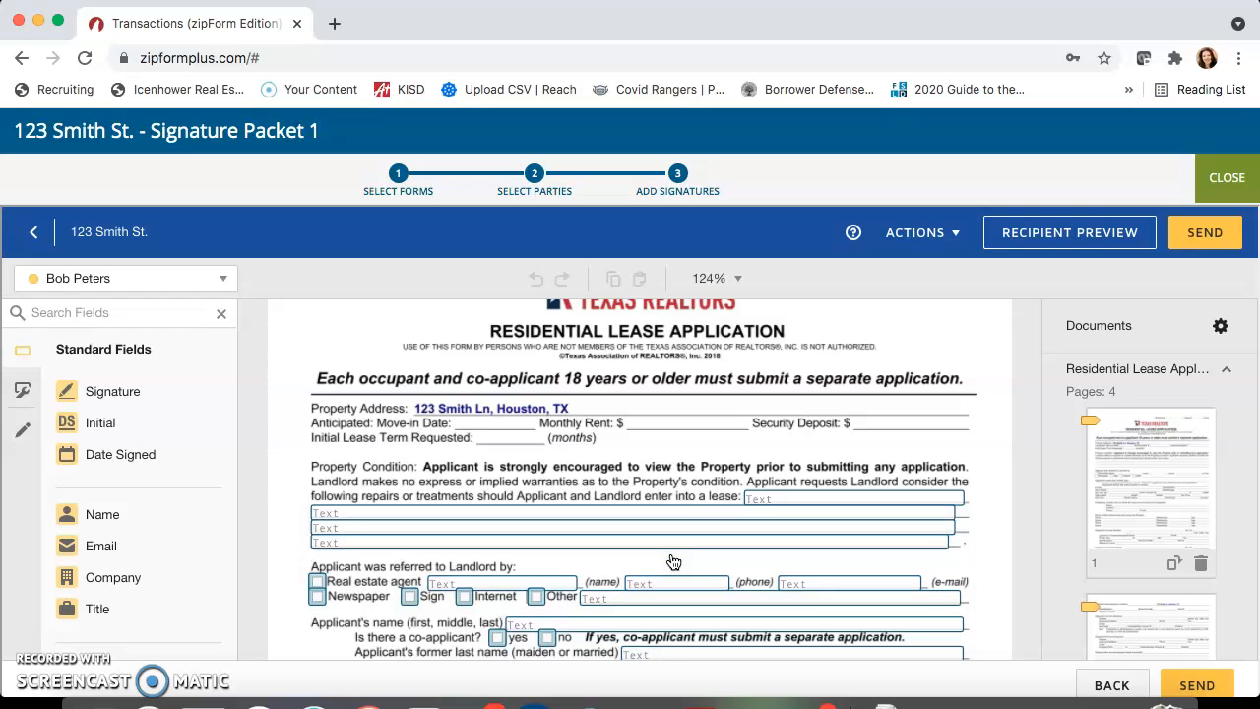
pyautogui.scroll(2, 673, 562)
pyautogui.scroll(-2, 673, 562)
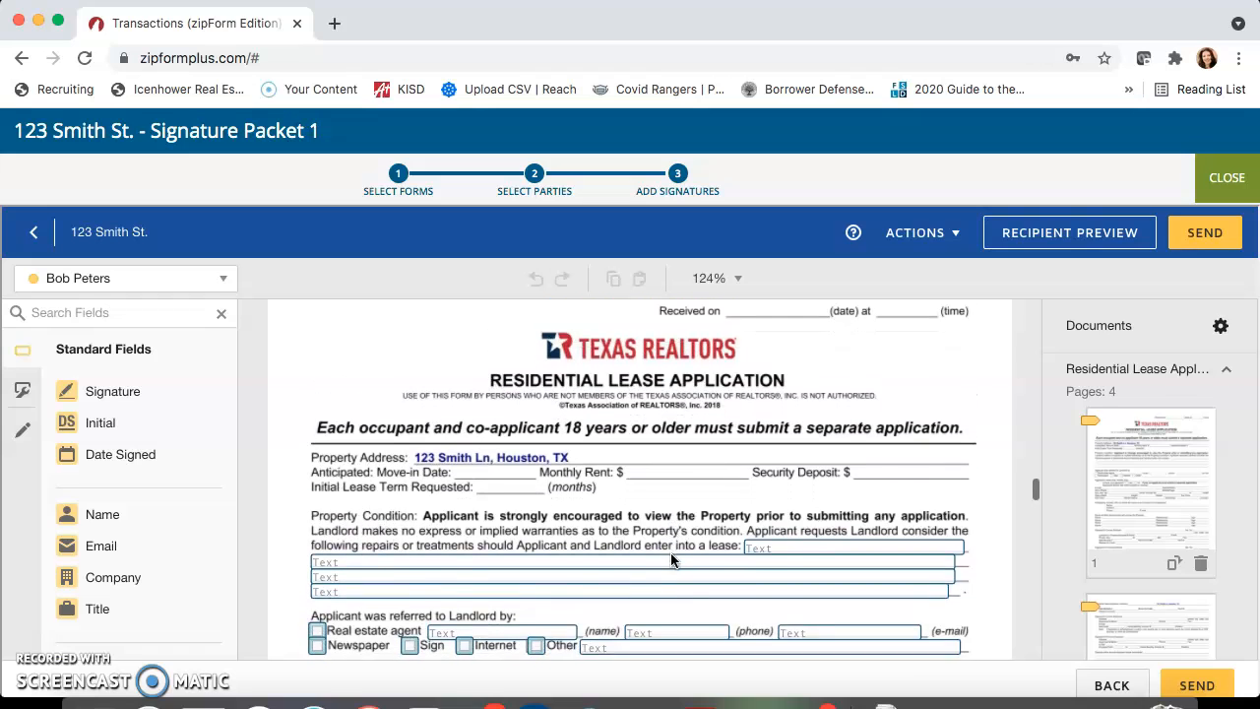
pyautogui.scroll(-1, 670, 560)
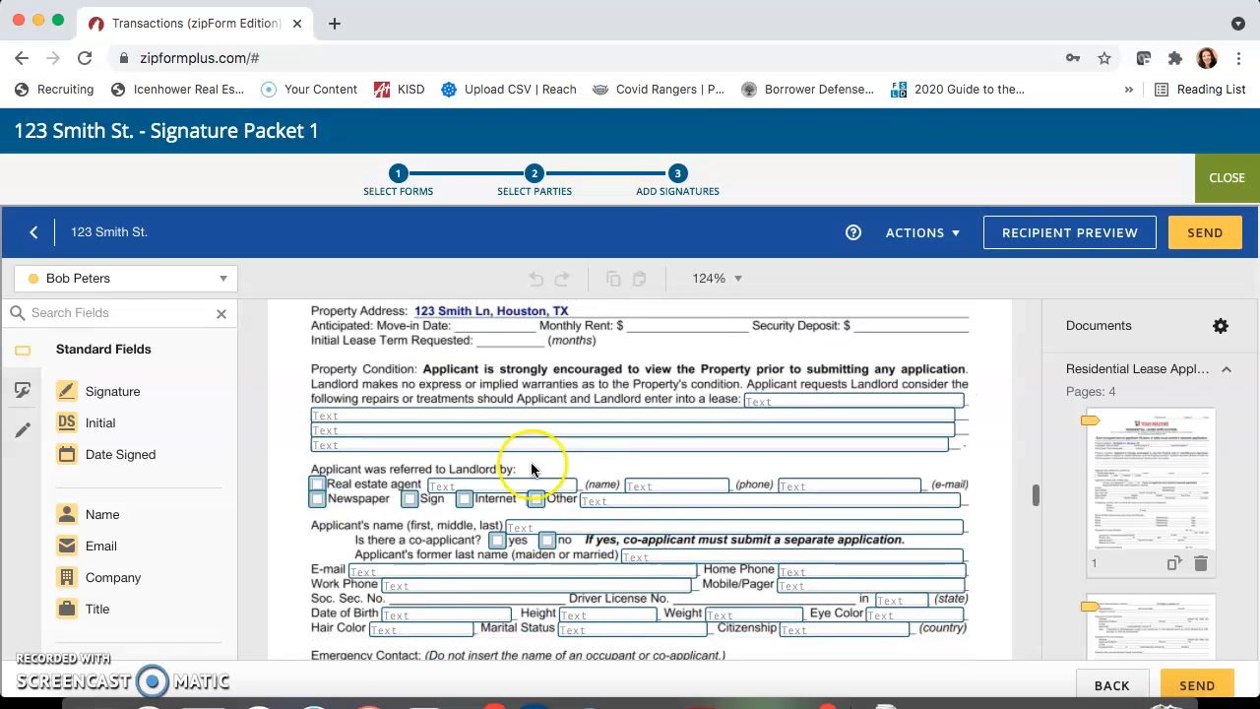
pyautogui.scroll(-1, 627, 543)
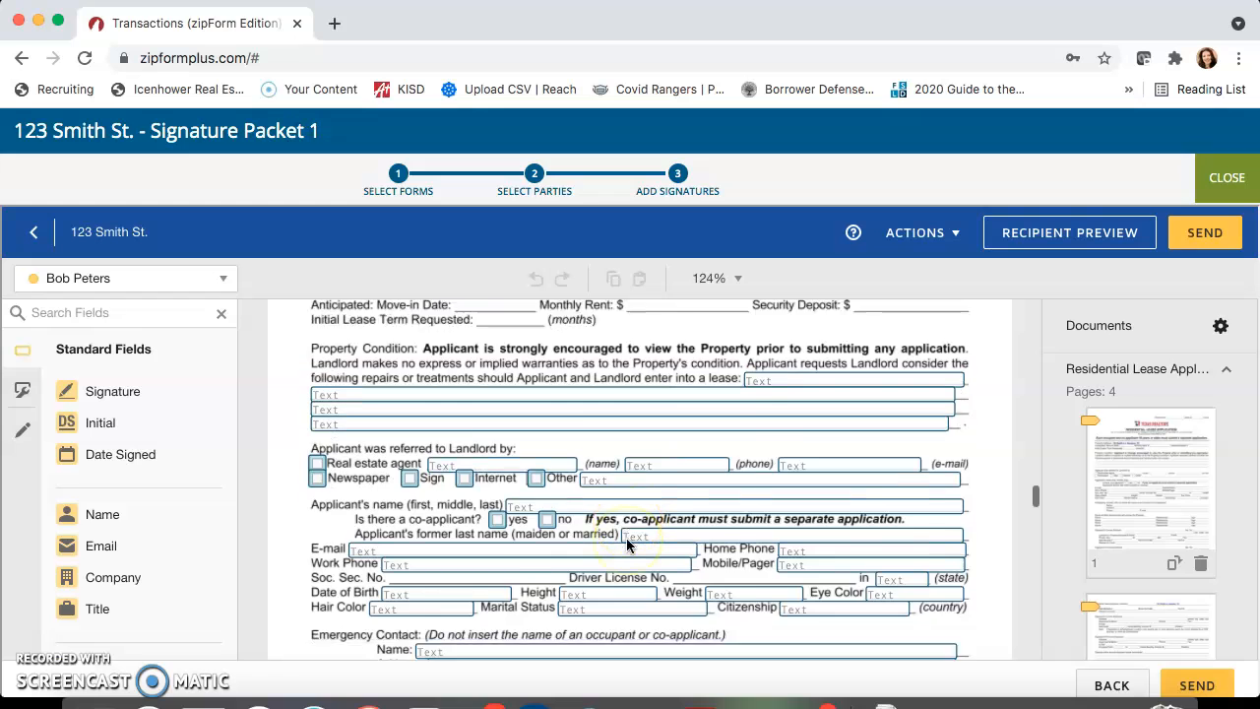
pyautogui.scroll(10, 627, 543)
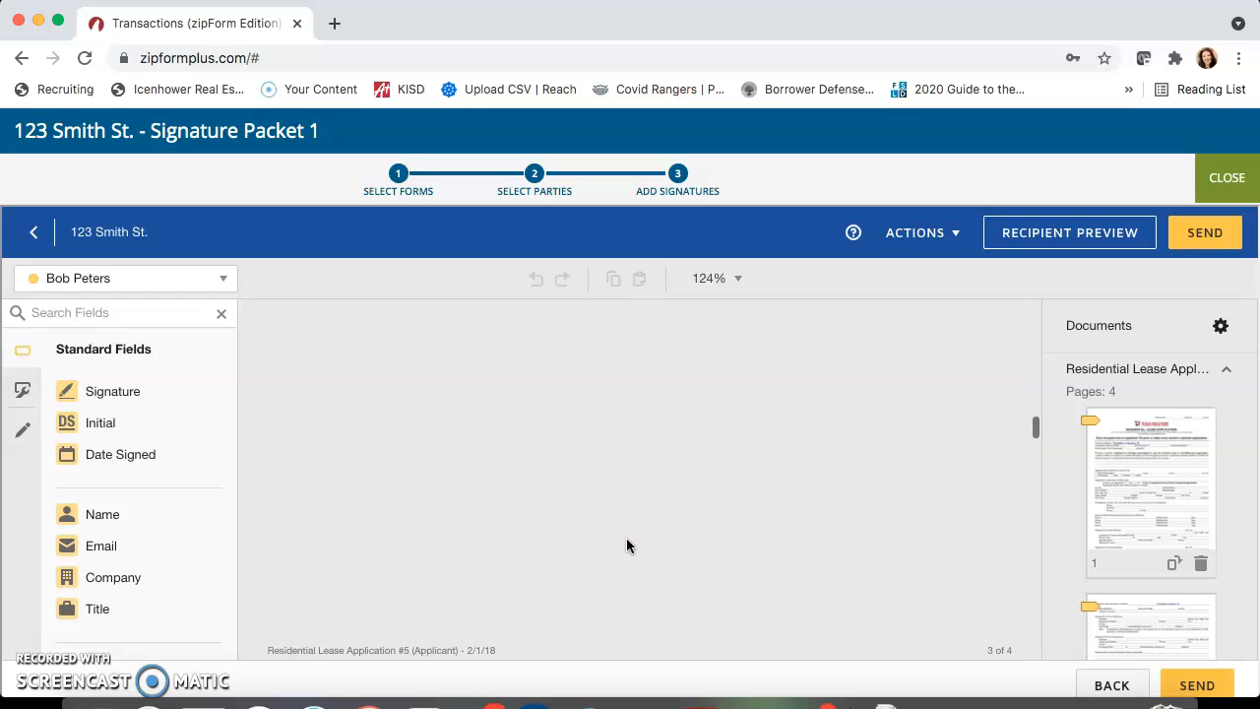
pyautogui.scroll(-2, 596, 525)
pyautogui.scroll(-15, 596, 526)
pyautogui.scroll(-10, 599, 524)
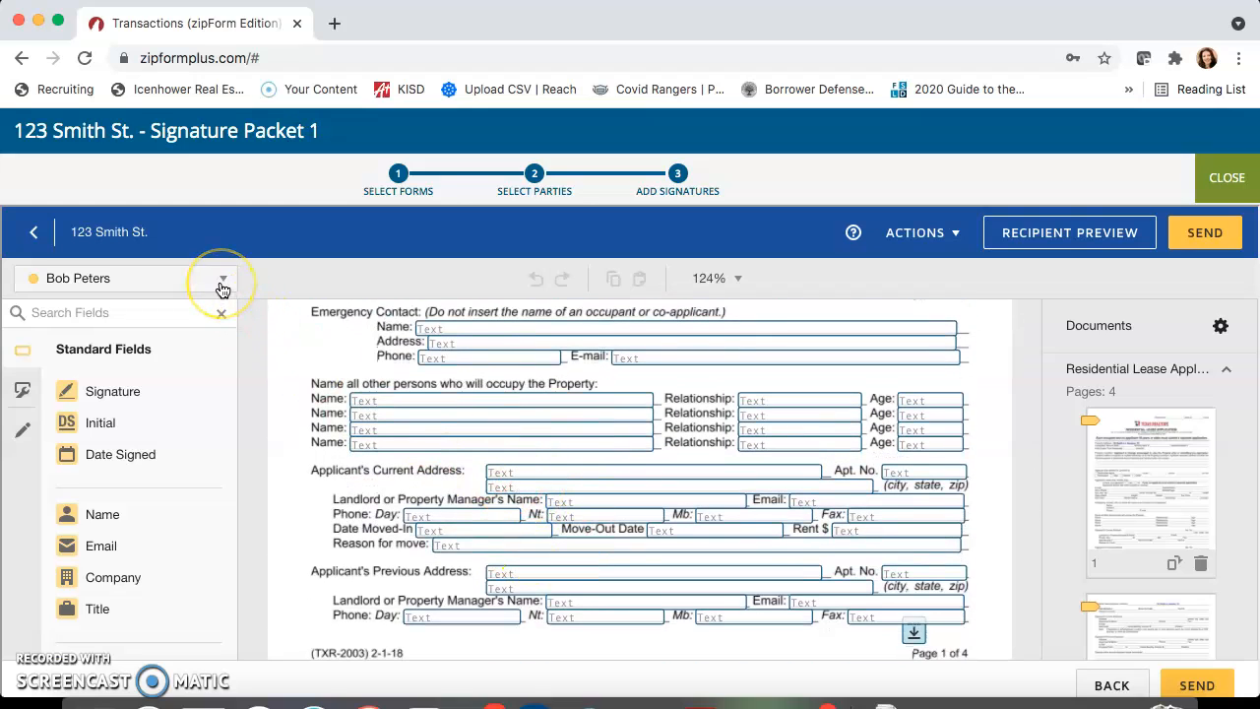
# Check the recipient list's colour for each signer against the fields on the first two pages of Residential Lease Application #6
pyautogui.click(223, 280)
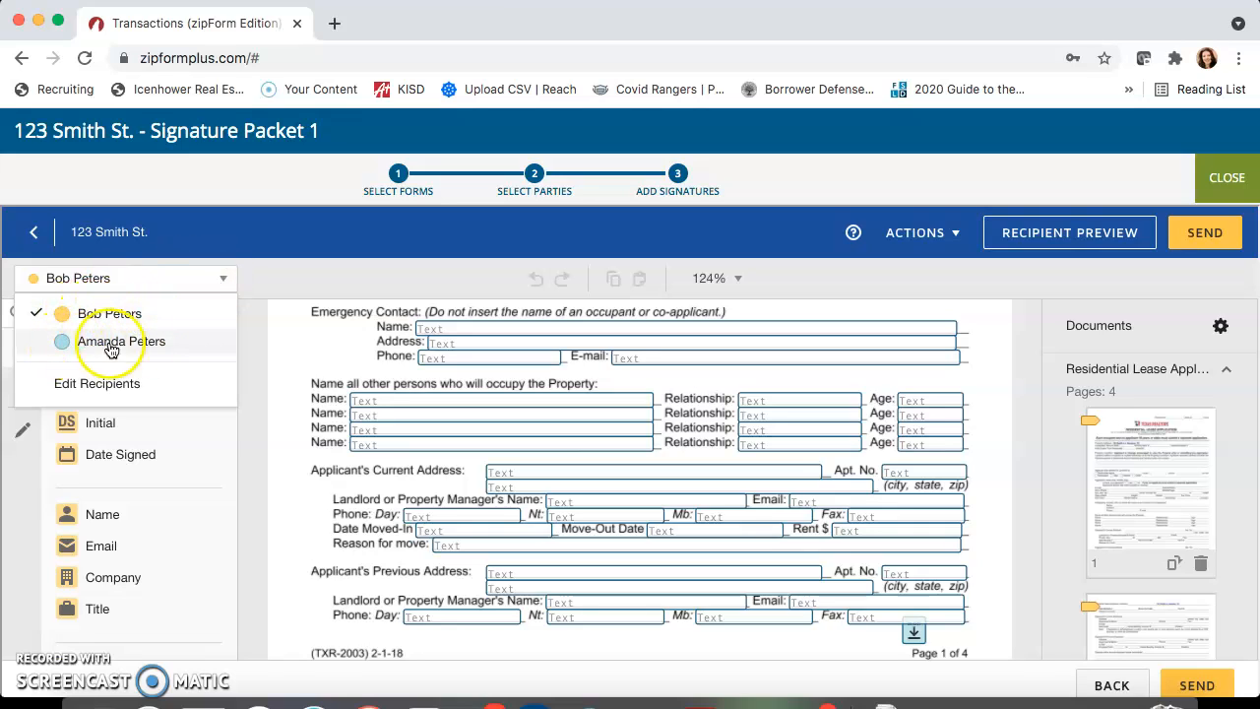
pyautogui.click(266, 280)
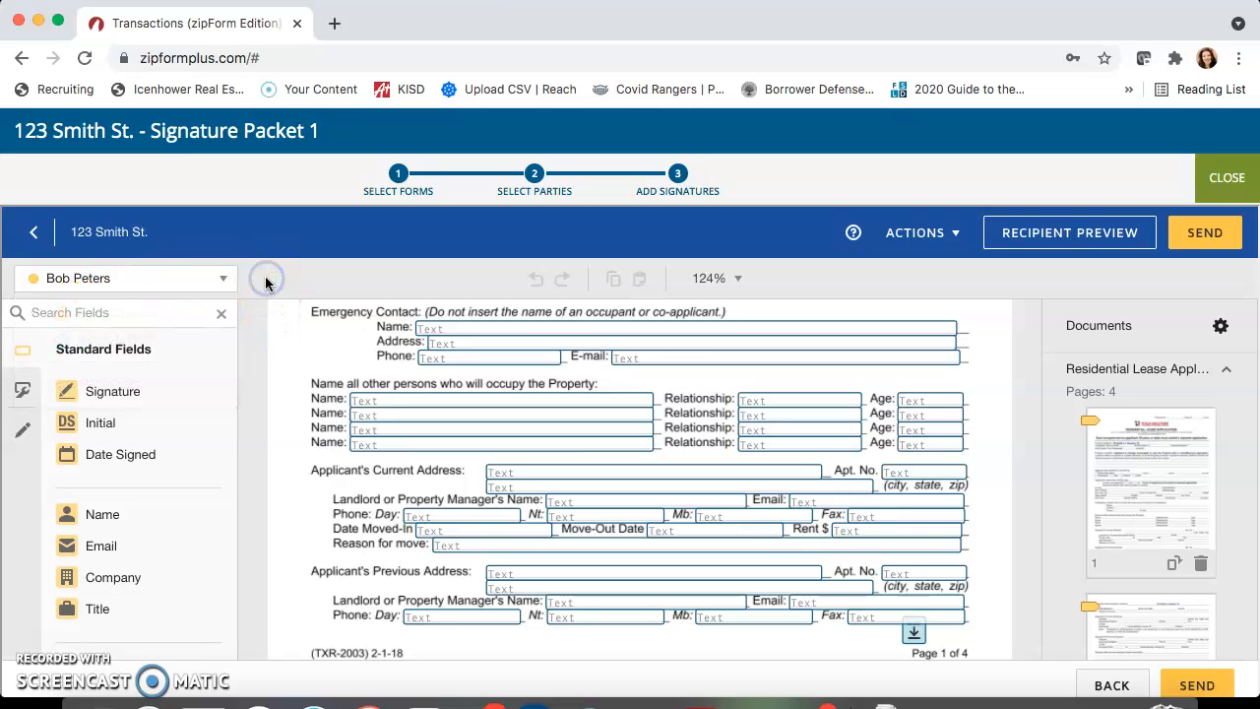
pyautogui.scroll(-3, 640, 497)
pyautogui.scroll(-1, 641, 499)
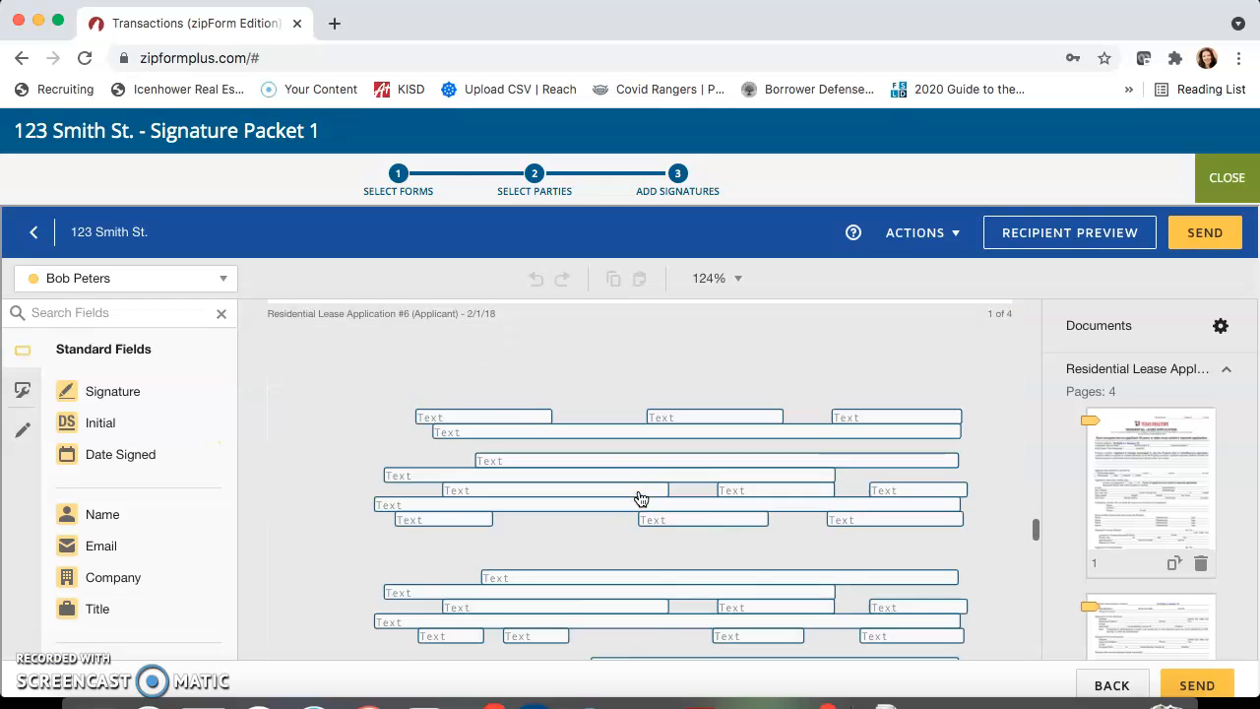
pyautogui.scroll(2, 640, 499)
pyautogui.scroll(2, 640, 497)
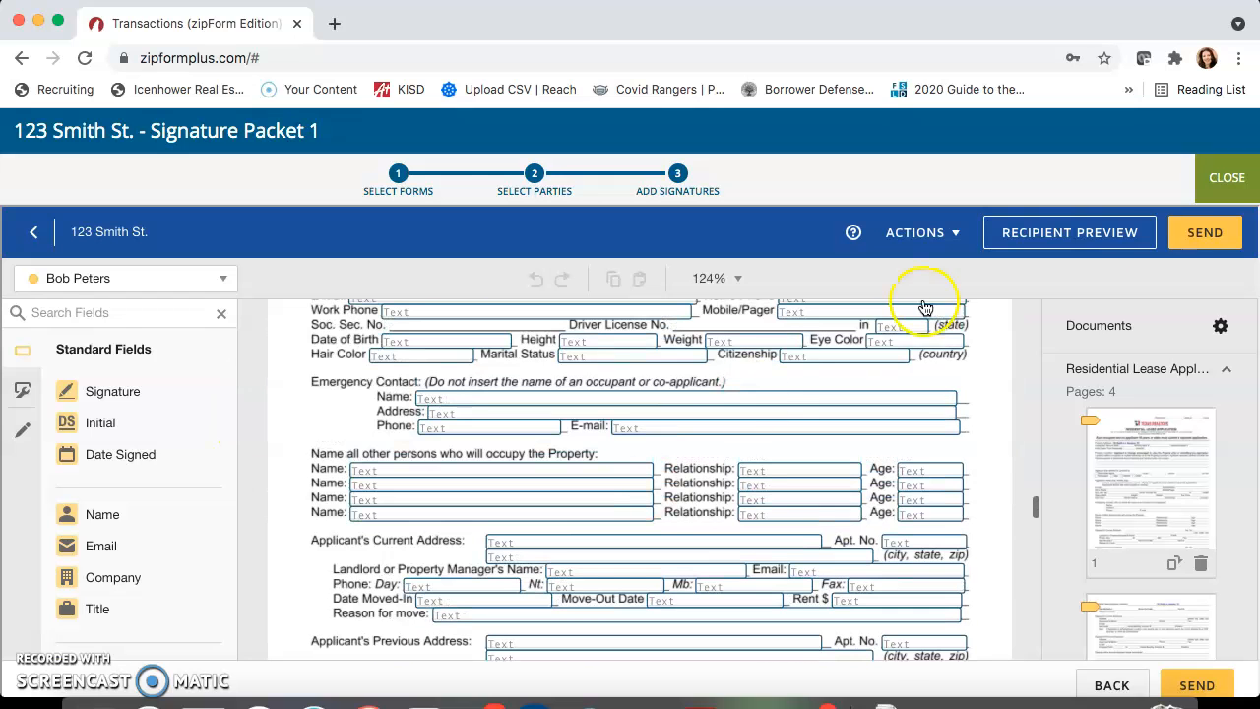